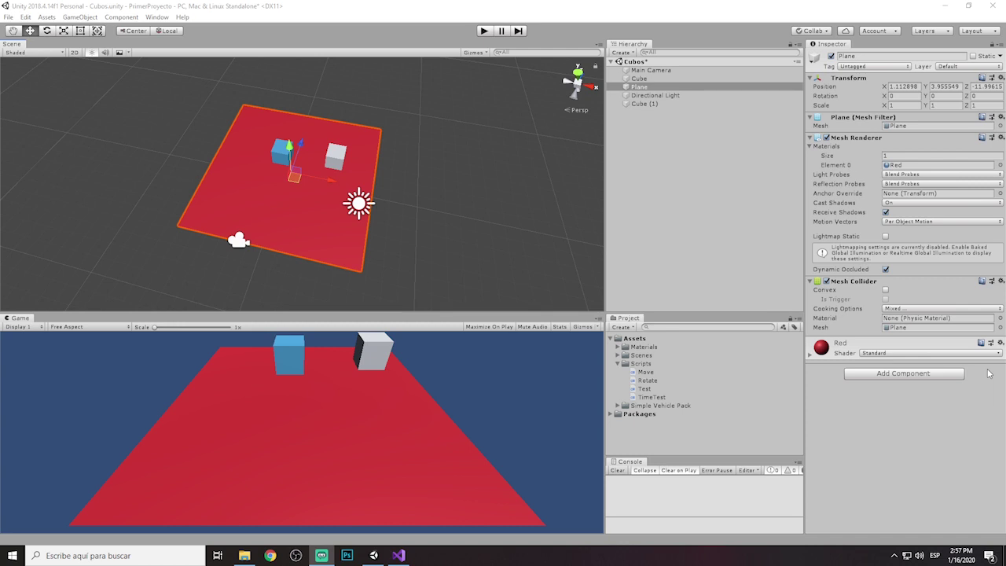
left_click(633, 239)
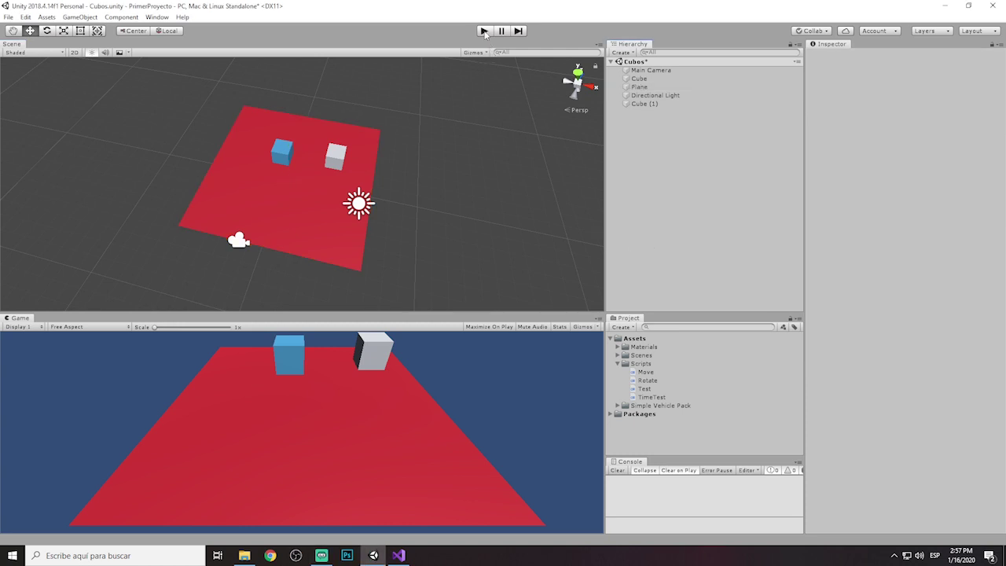
left_click(484, 31)
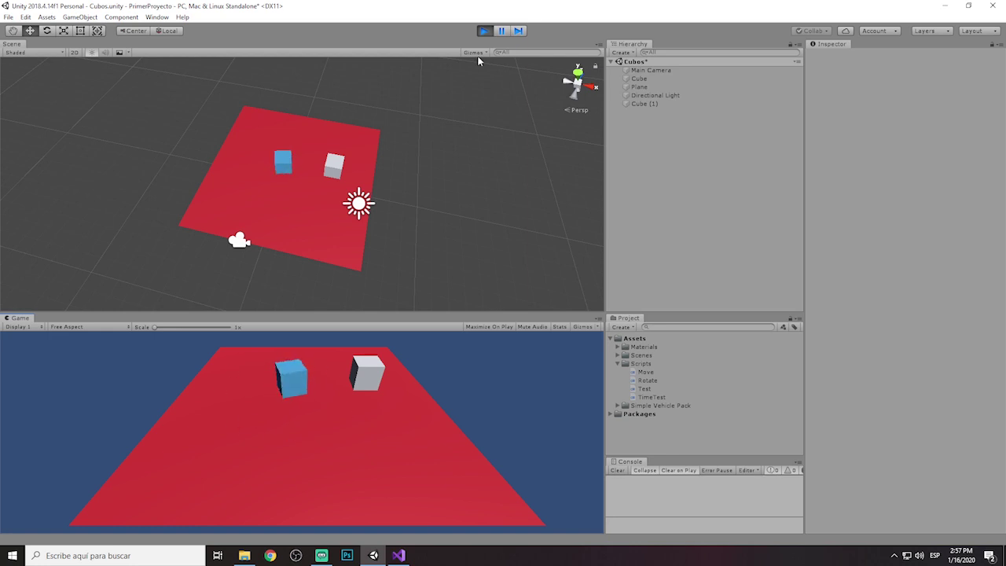
left_click(485, 31)
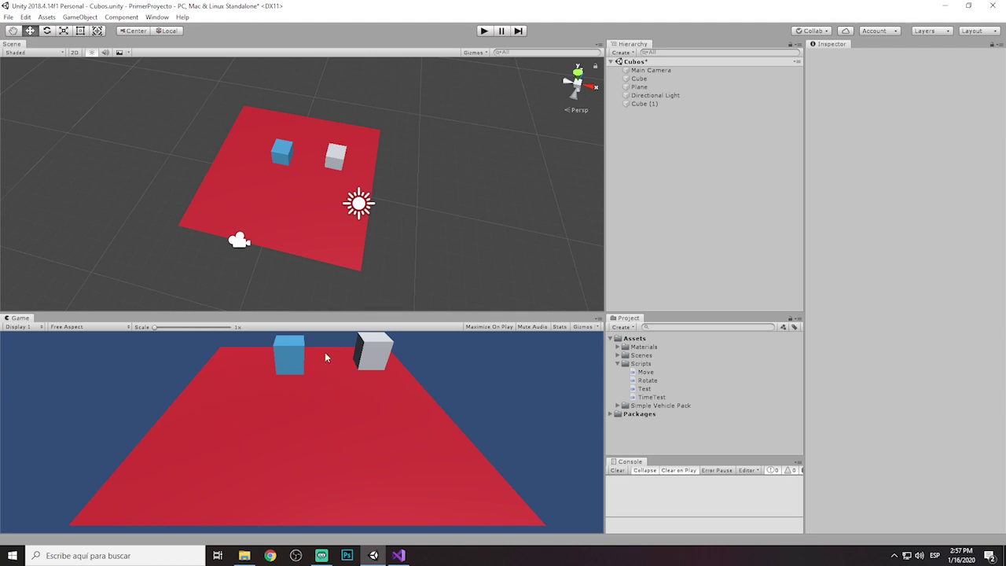
left_click(645, 104)
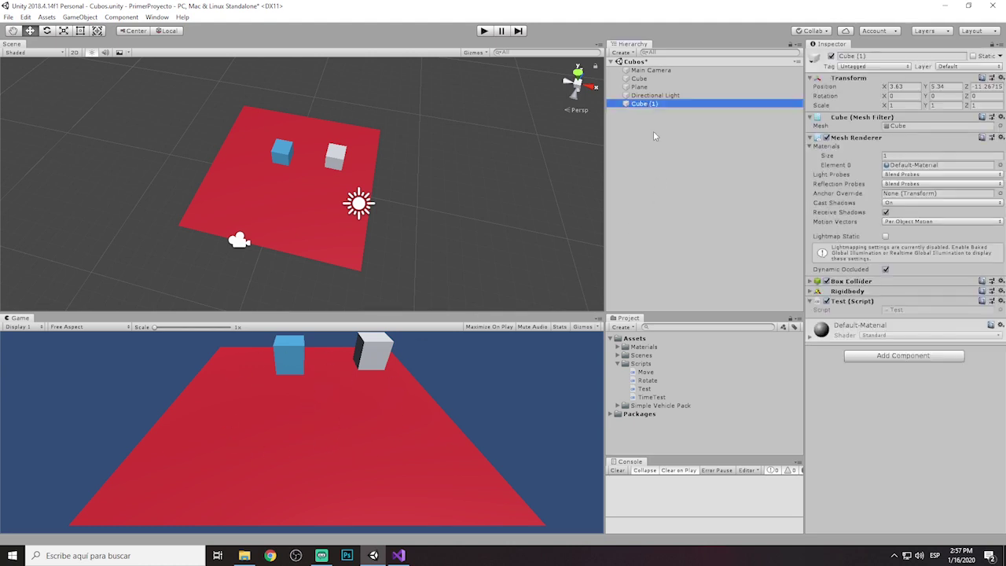
Delete the white Cube (1) and move the blue cube to X 1.18, Z -11.87 from top view.
key("Delete")
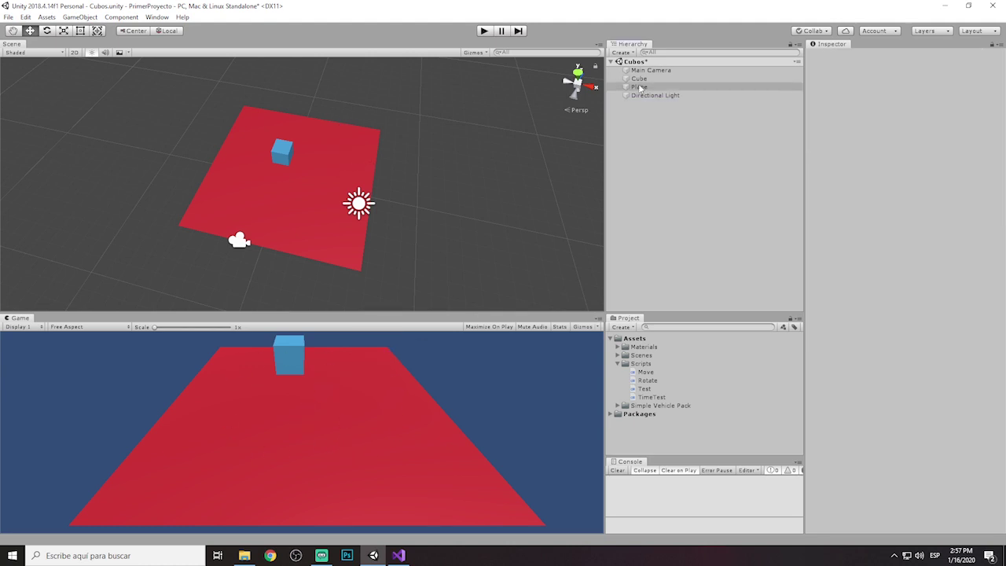
left_click(639, 79)
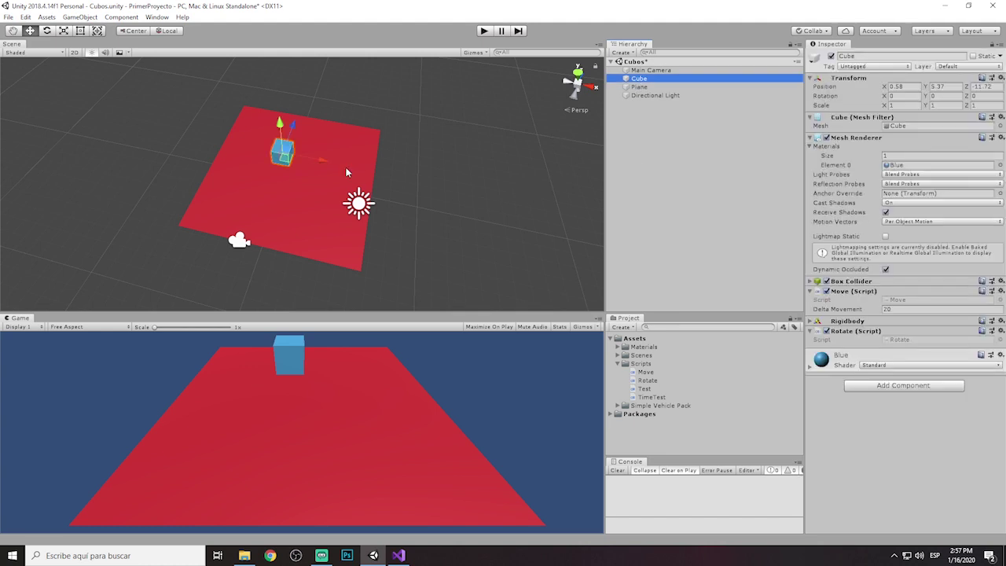
left_click(578, 71)
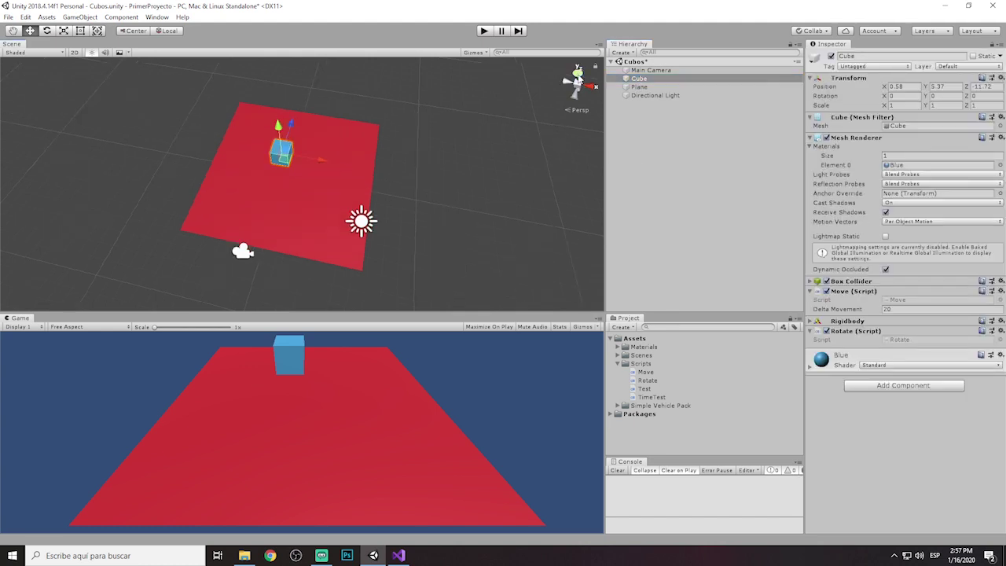
left_click_drag(280, 123, 279, 131)
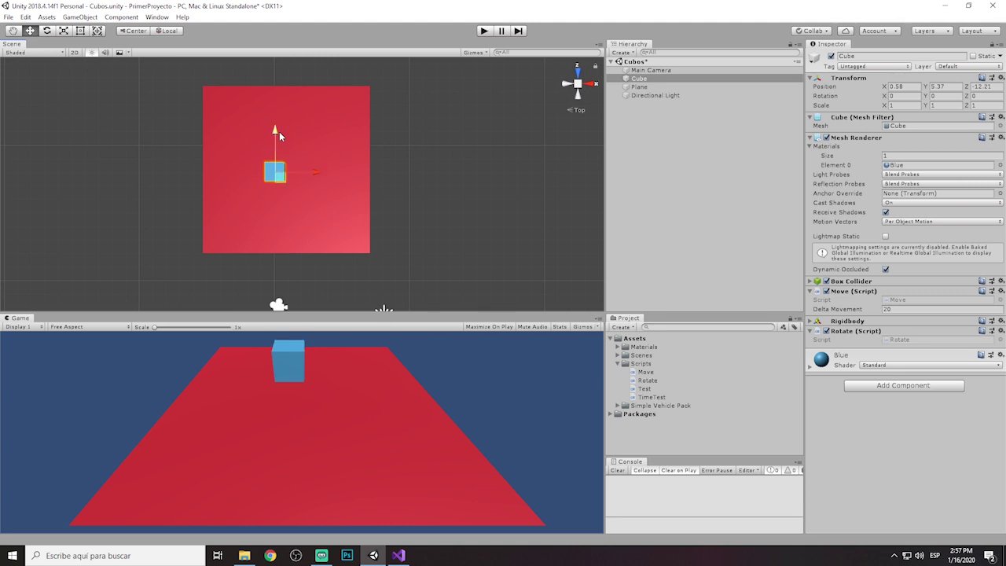
left_click_drag(307, 168, 324, 175)
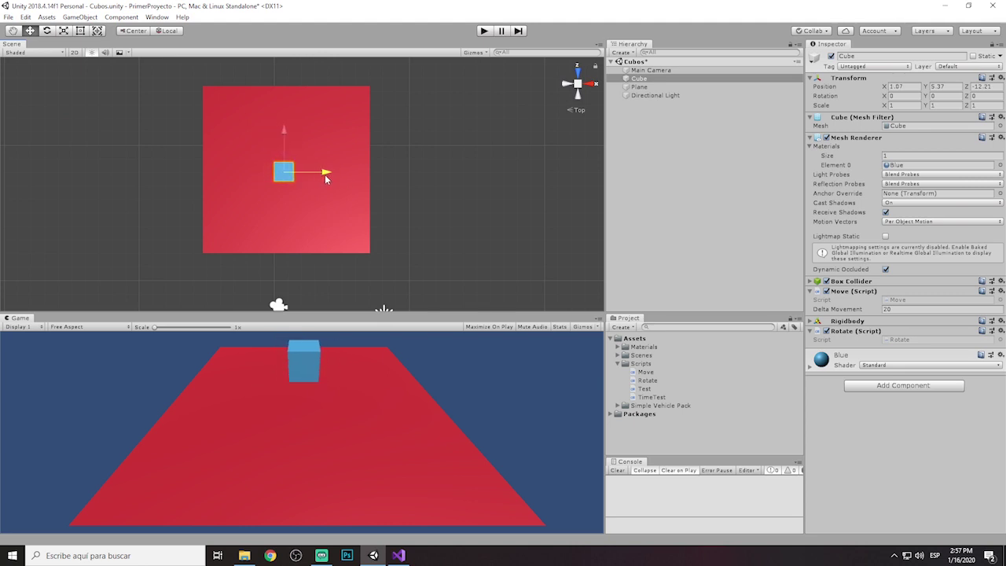
left_click_drag(290, 132, 293, 126)
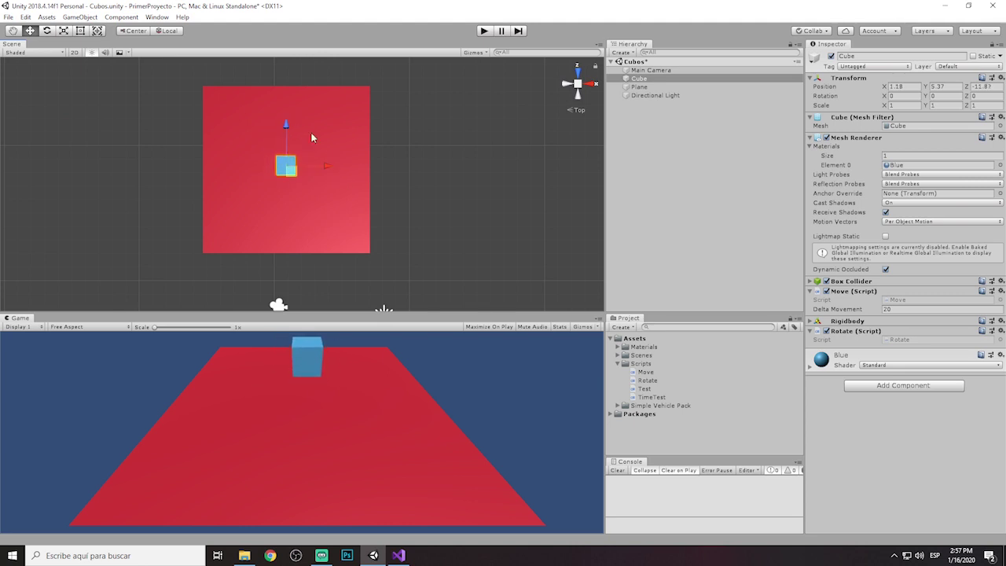
Orbit back to an angled view with the blue cube centred on the plane, then reselect it.
left_click(526, 183)
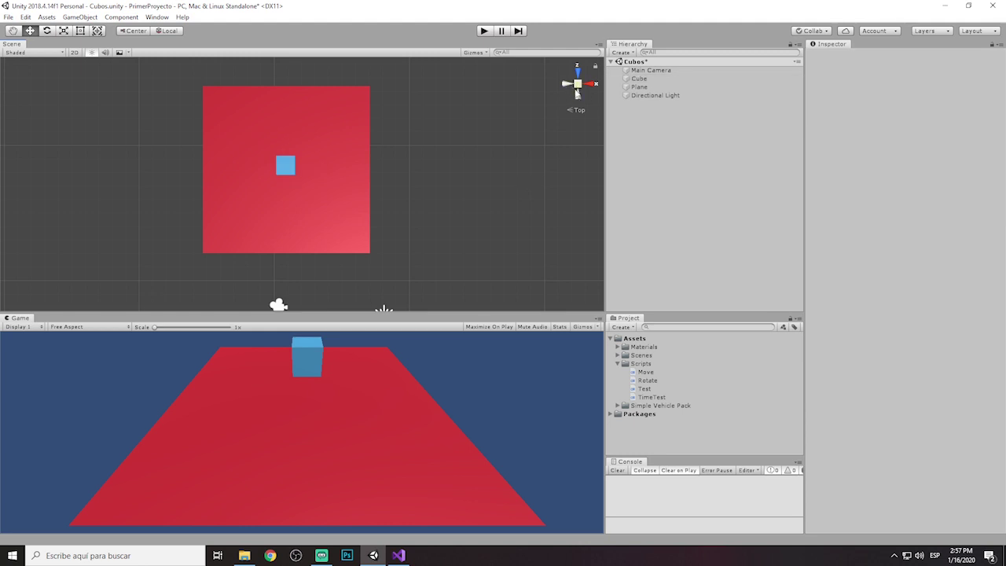
mouse_move(581, 89)
left_mouse_down()
mouse_move(579, 77)
mouse_move(340, 147)
mouse_move(350, 147)
left_mouse_up()
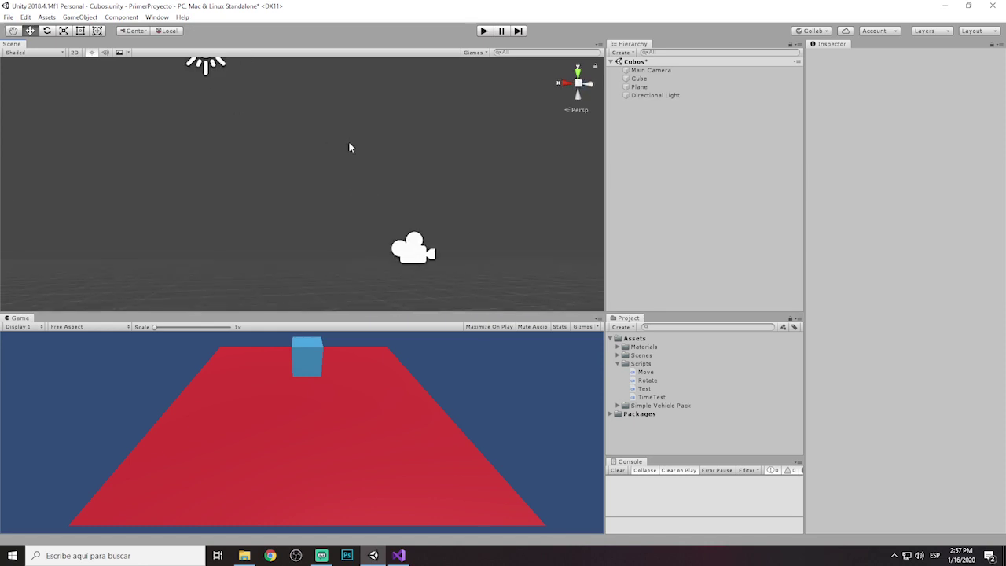
mouse_move(350, 147)
left_mouse_down("alt")
mouse_move(859, 262)
mouse_move(316, 140)
mouse_move(823, 260)
mouse_move(462, 191)
left_mouse_up("alt")
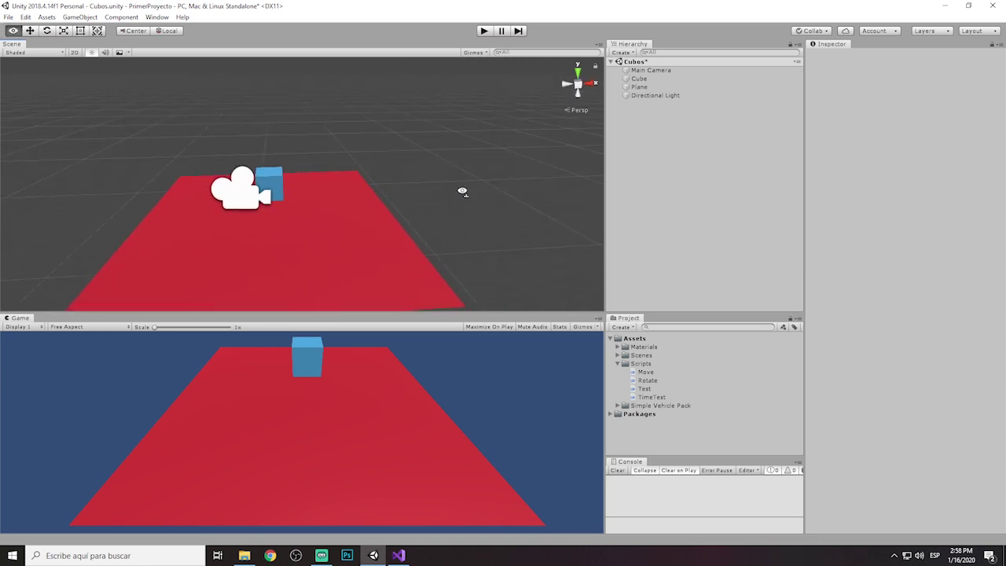
mouse_move(463, 191)
left_mouse_down("alt")
mouse_move(453, 56)
mouse_move(447, 298)
mouse_move(433, 258)
mouse_move(444, 242)
left_mouse_up("alt")
scroll(431, 253, "down", 2)
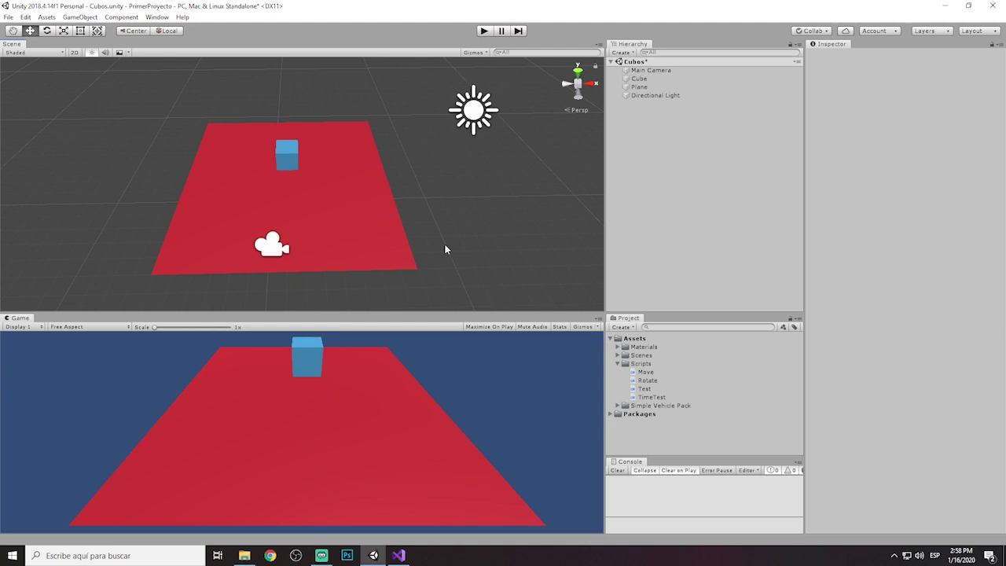
left_click(639, 79)
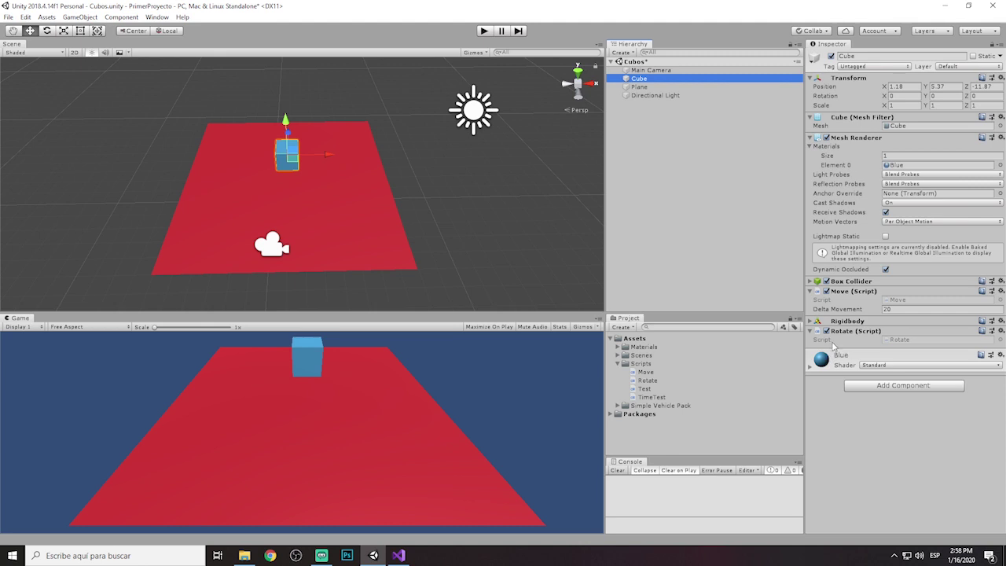
Test-run the scene once, then remove the Rotate (Script) component from the blue cube.
left_click(486, 32)
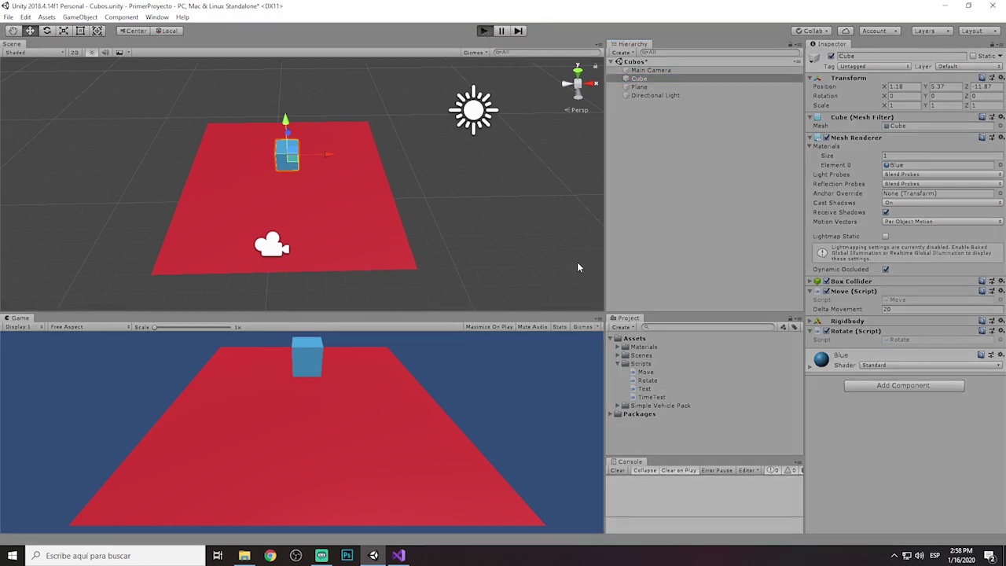
left_click(484, 34)
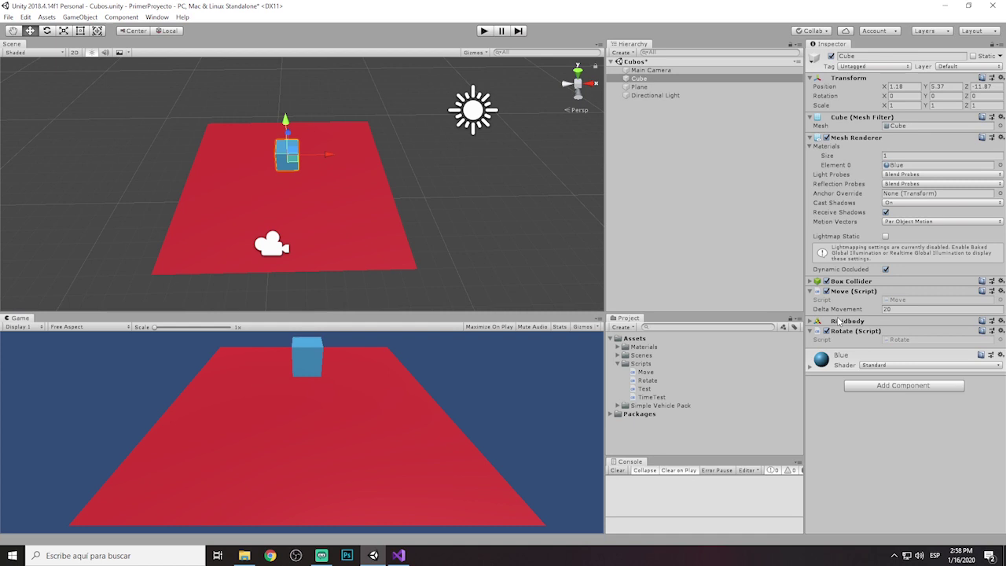
left_click(1000, 331)
left_click(933, 358)
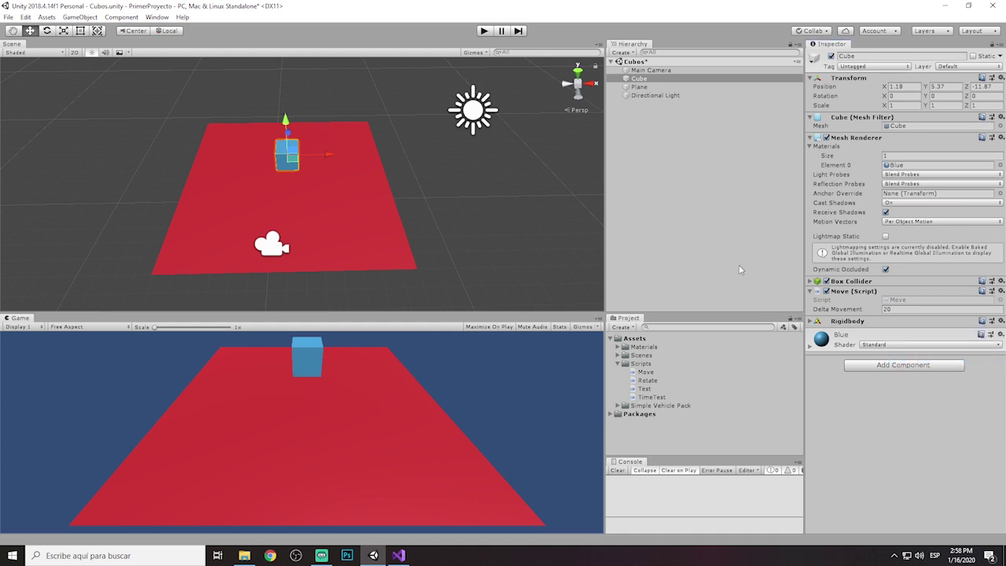
Play the scene again without Rotate, stop it, and deselect the cube.
left_click(486, 32)
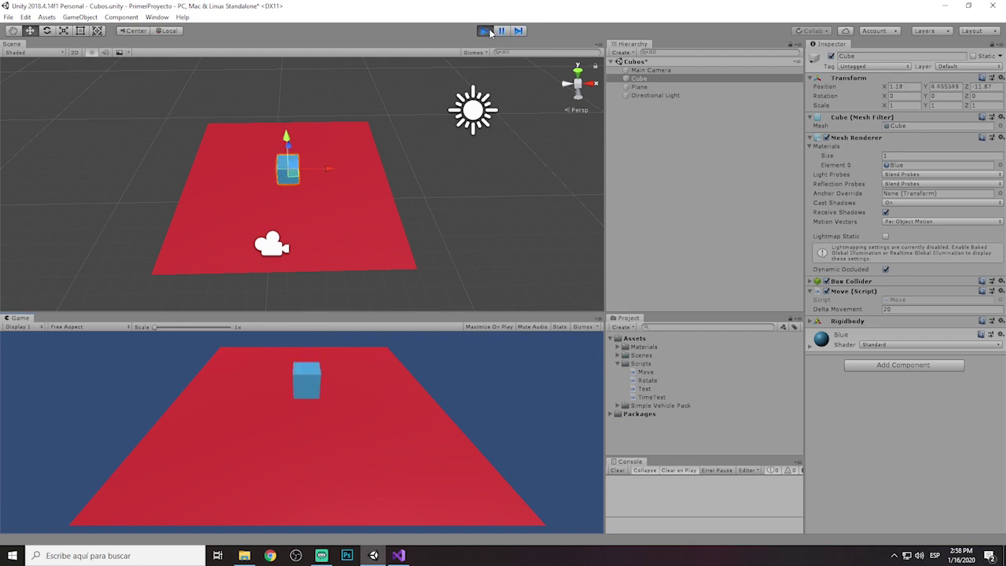
left_click(489, 31)
left_click(695, 204)
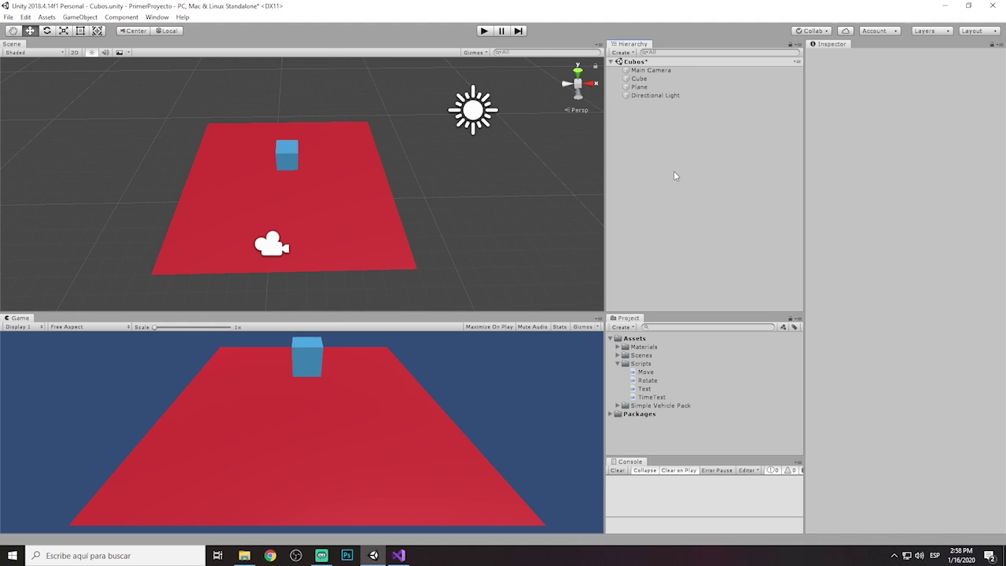
Create a new empty GameObject and tilt the Scene view down onto the plane and cube.
left_click(624, 53)
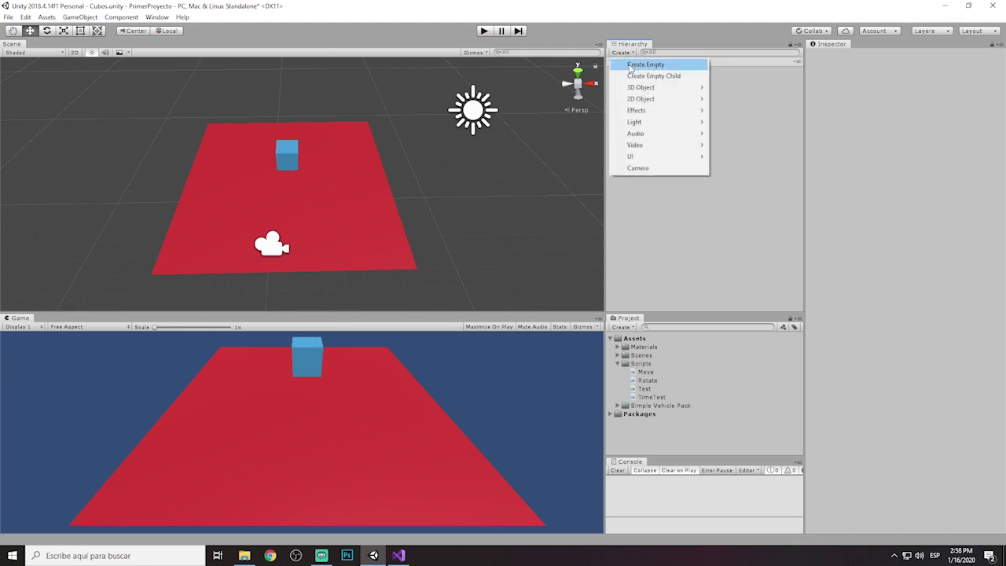
left_click(630, 66)
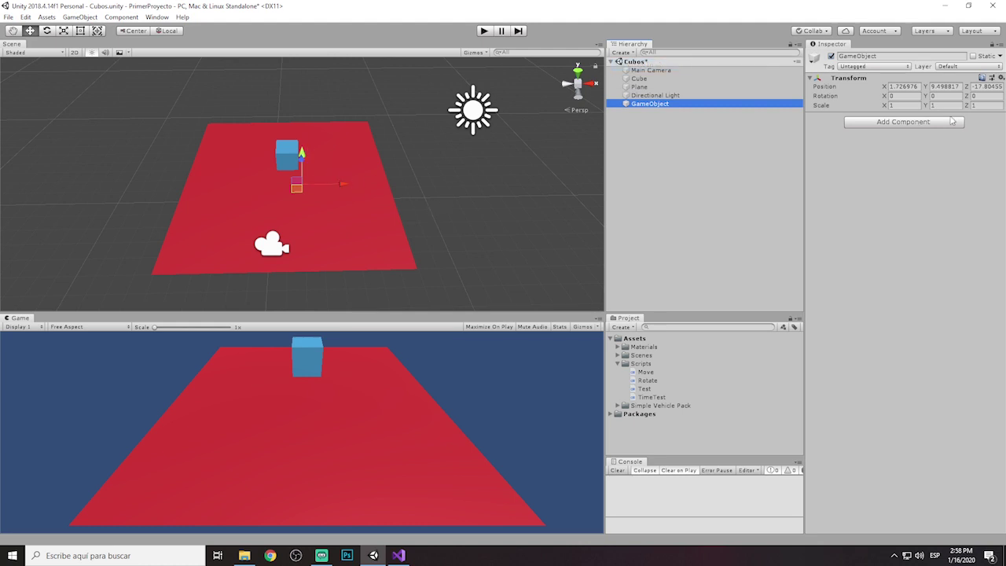
left_click(901, 88)
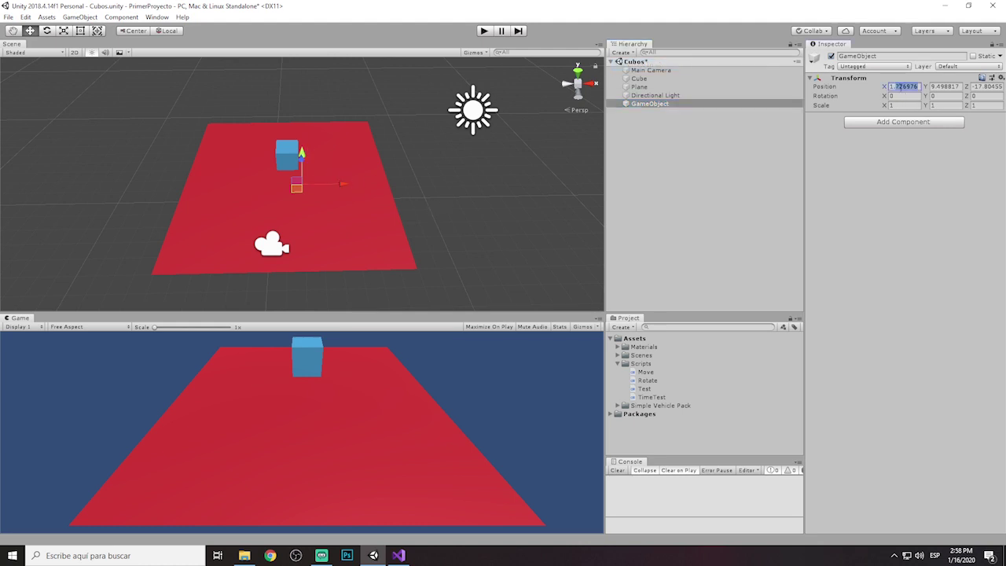
right_click_drag(527, 228, 499, 117)
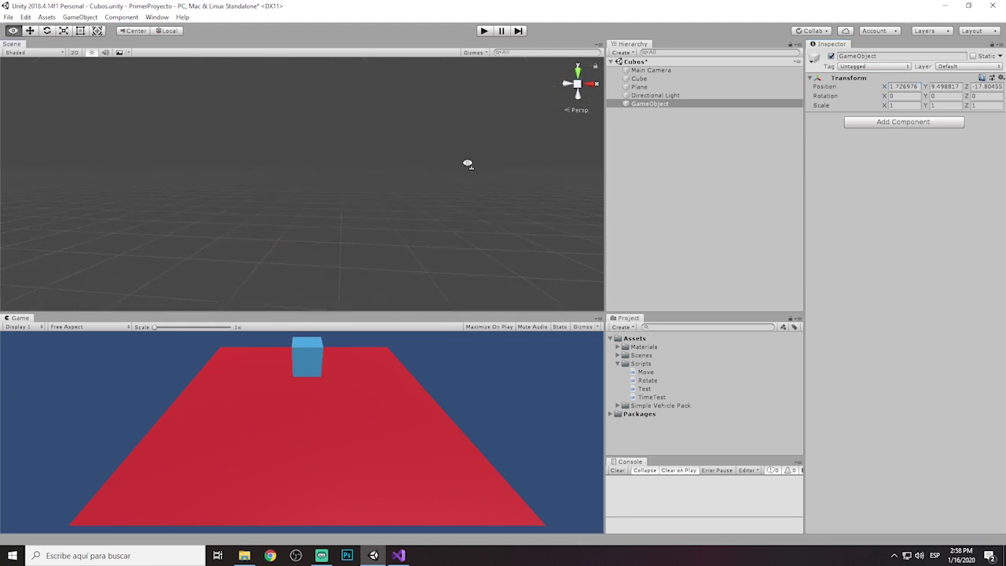
right_click_drag(475, 154, 483, 378)
Move the empty GameObject onto the blue cube, at about X 0.9, Y 9.5, Z -12.18.
left_click(658, 103)
scroll(477, 189, "down", 2)
scroll(451, 211, "down", 2)
right_click_drag(450, 210, 407, 247)
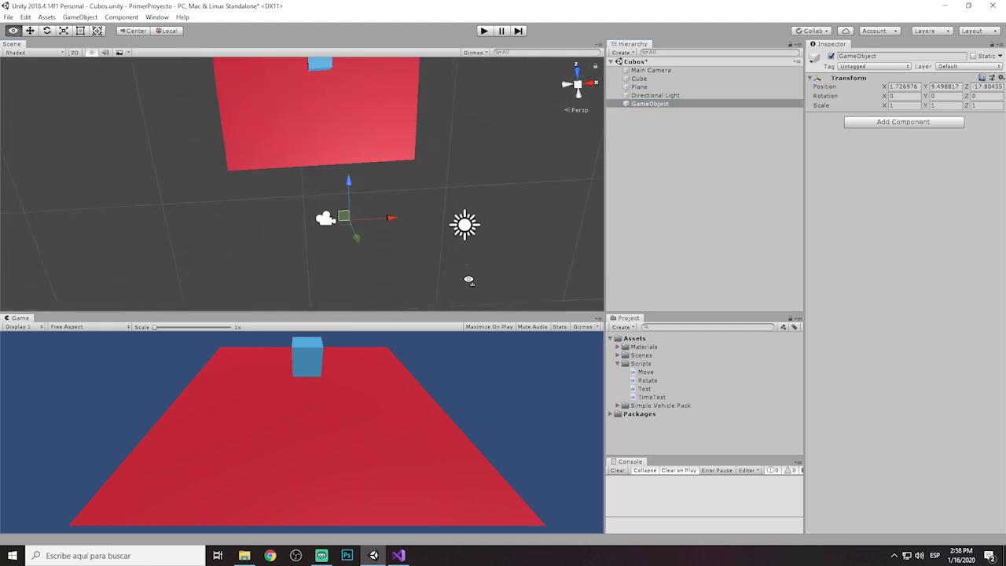
left_click_drag(354, 252, 341, 99)
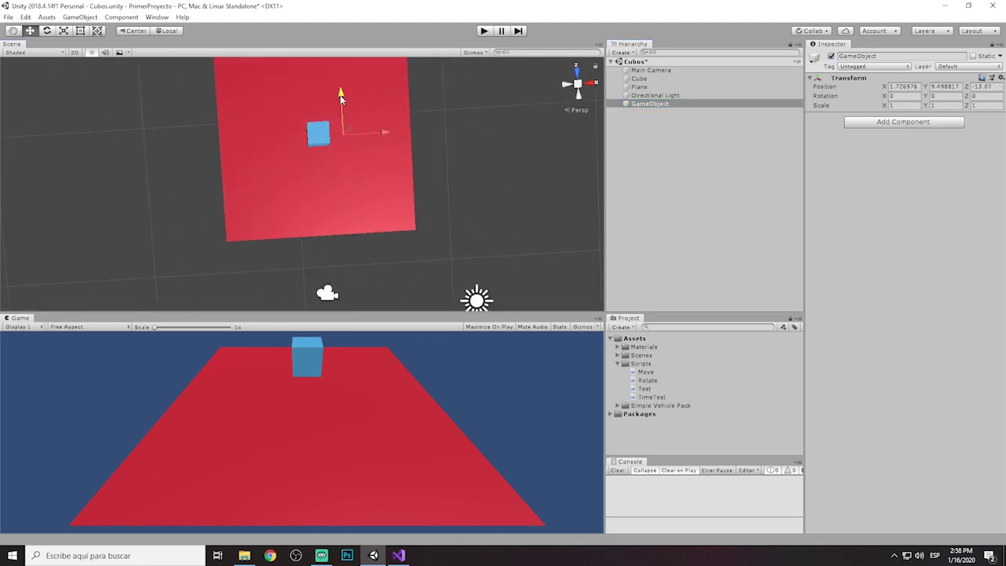
left_click_drag(383, 137, 315, 143)
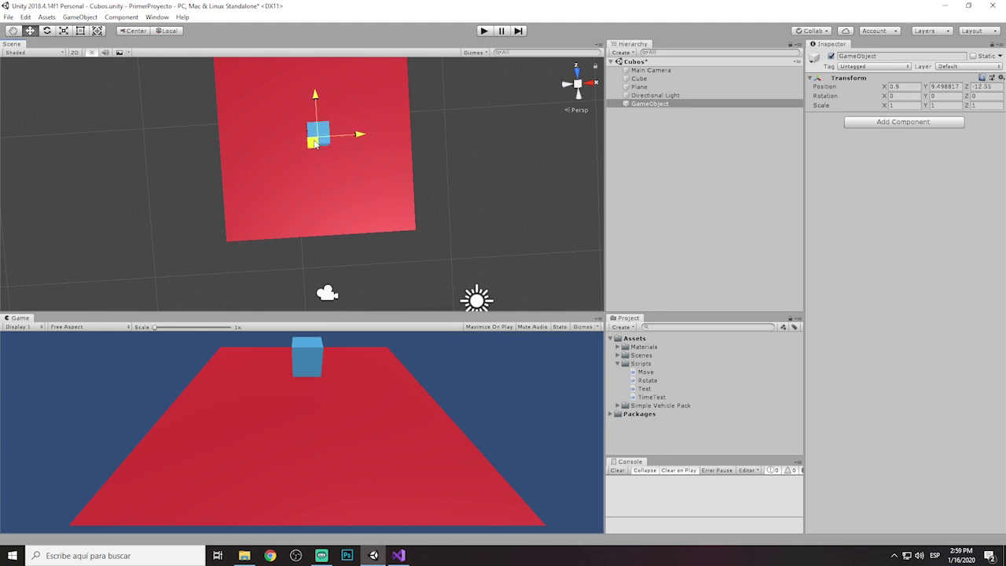
mouse_move(315, 143)
right_mouse_down()
mouse_move(320, 219)
mouse_move(322, 110)
right_mouse_up()
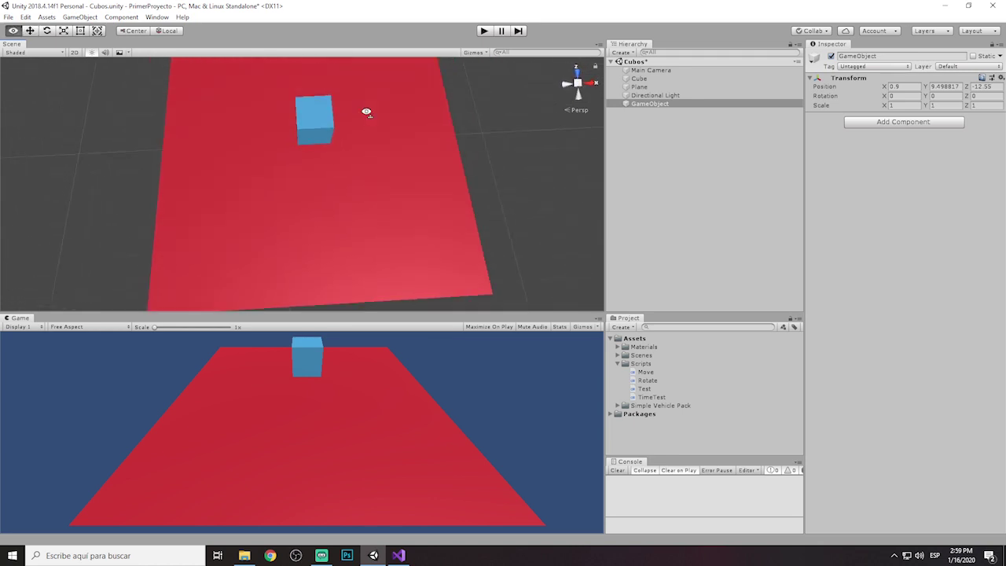
left_click_drag(308, 132, 308, 118)
mouse_move(336, 220)
right_mouse_down()
mouse_move(279, 228)
mouse_move(330, 165)
mouse_move(282, 125)
mouse_move(256, 362)
mouse_move(325, 243)
mouse_move(321, 229)
right_mouse_up()
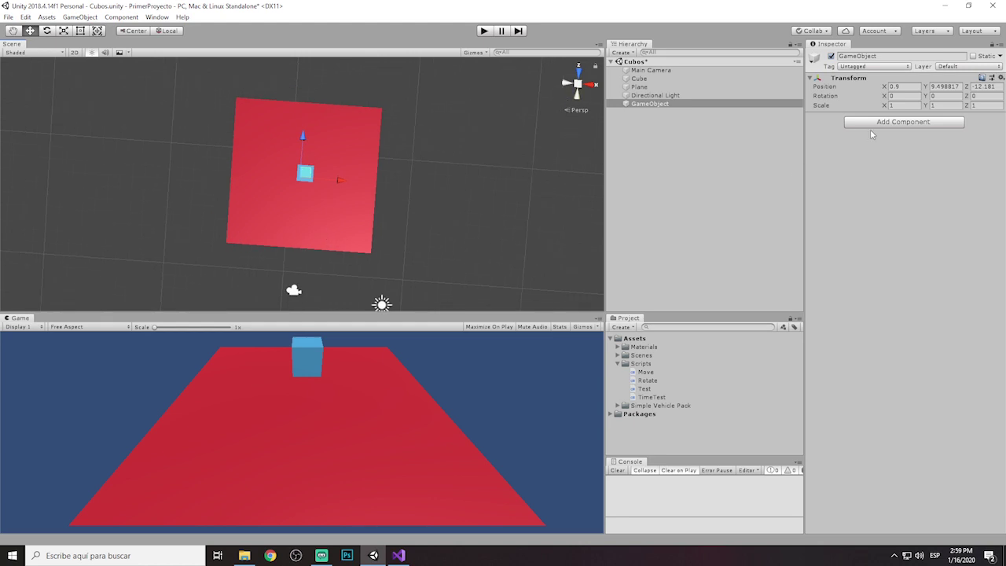
right_click_drag(354, 206, 473, 204)
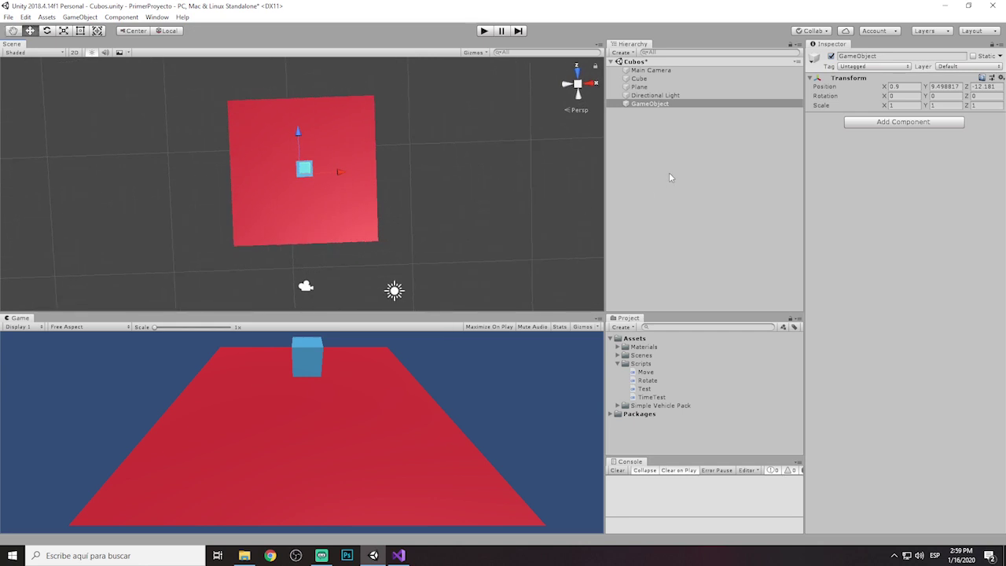
right_click(651, 104)
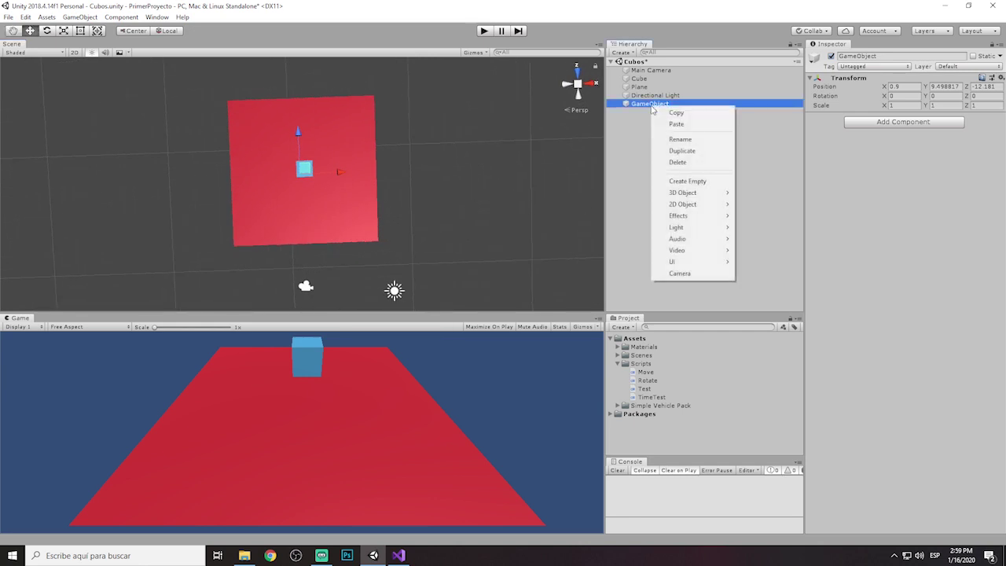
Rename the empty GameObject to 'Point'.
left_click(679, 140)
type("Point")
key("Return")
left_click(678, 139)
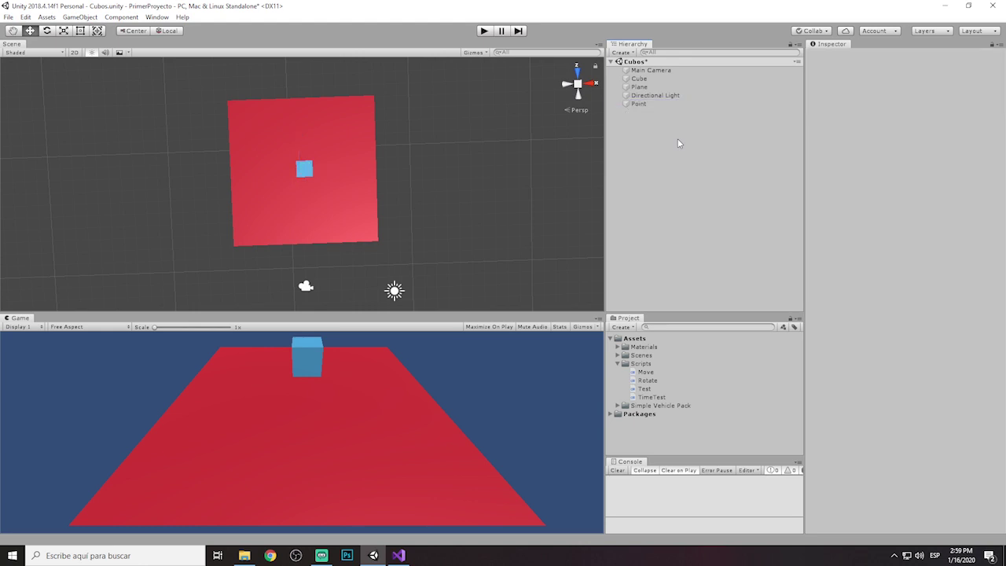
Drag the blue Cube under Point in the Hierarchy to make it a child.
left_click(638, 103)
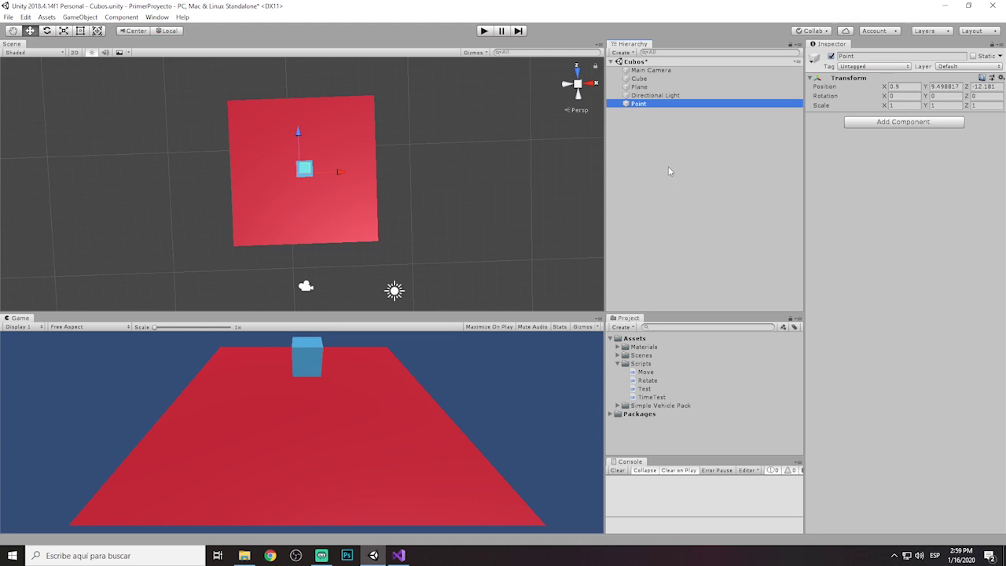
left_click(638, 79)
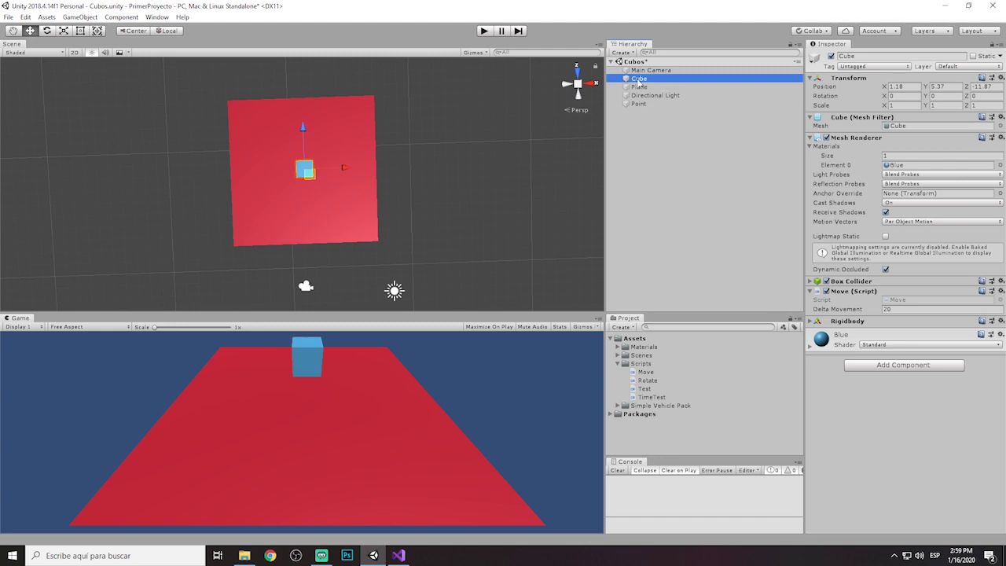
left_click_drag(639, 82, 639, 104)
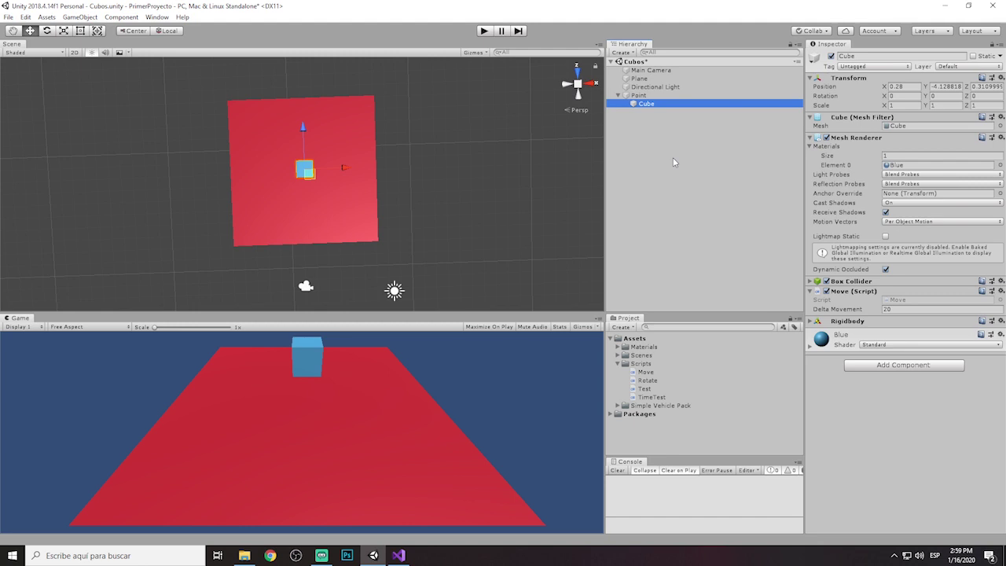
Slide the child Cube forward along Z away from Point.
left_click(638, 95)
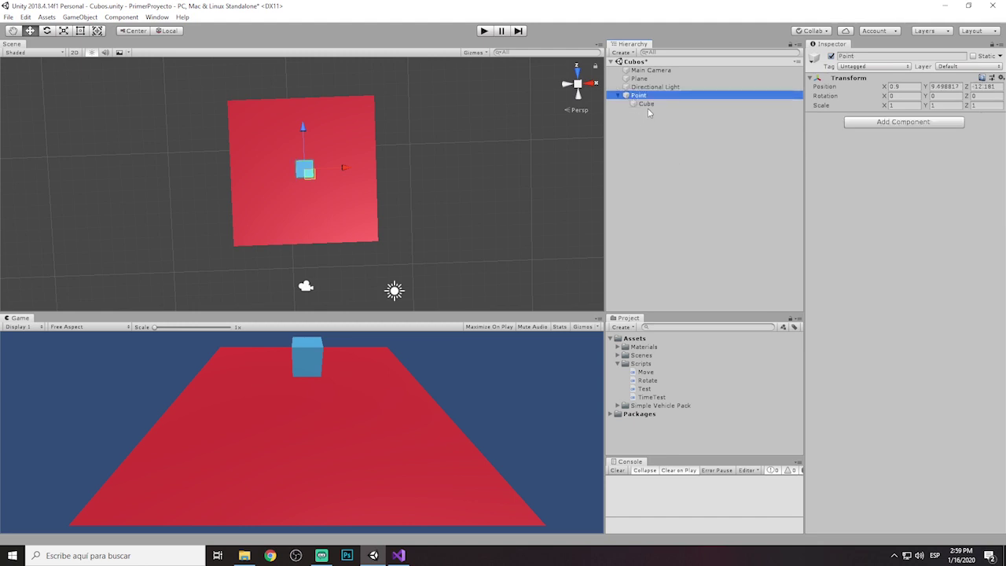
left_click(647, 104)
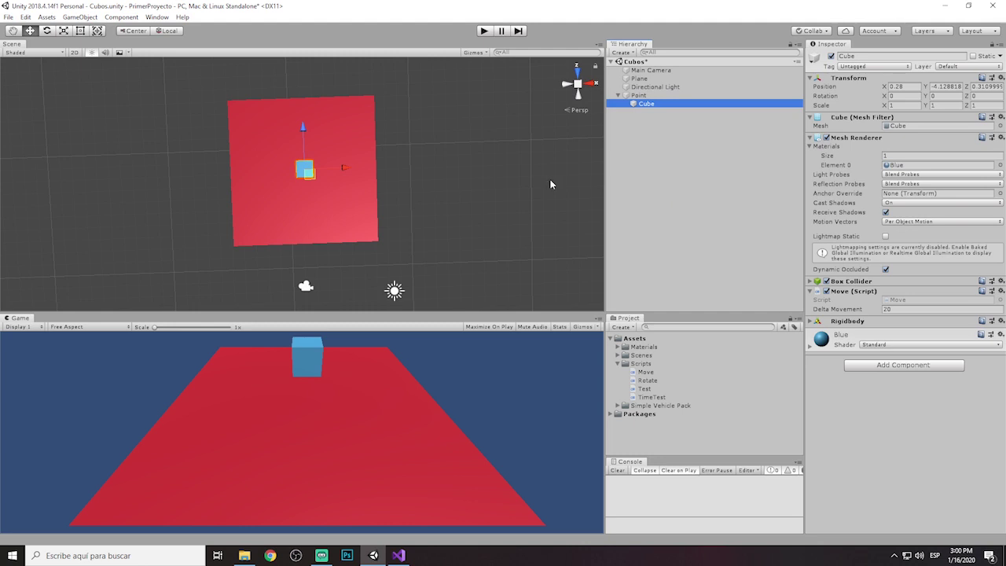
left_click_drag(303, 128, 303, 82)
left_click_drag(421, 130, 416, 135, "alt")
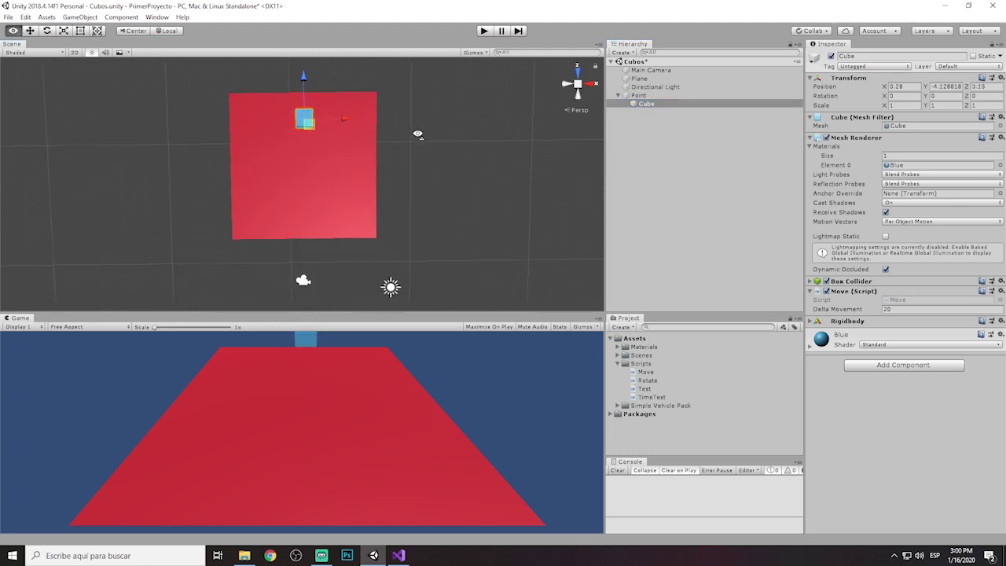
Readjust the Cube's offset from Point, settling at X 0.28, Y -4.13, Z 2.31.
left_click(638, 95)
left_click(646, 104)
left_click(638, 95)
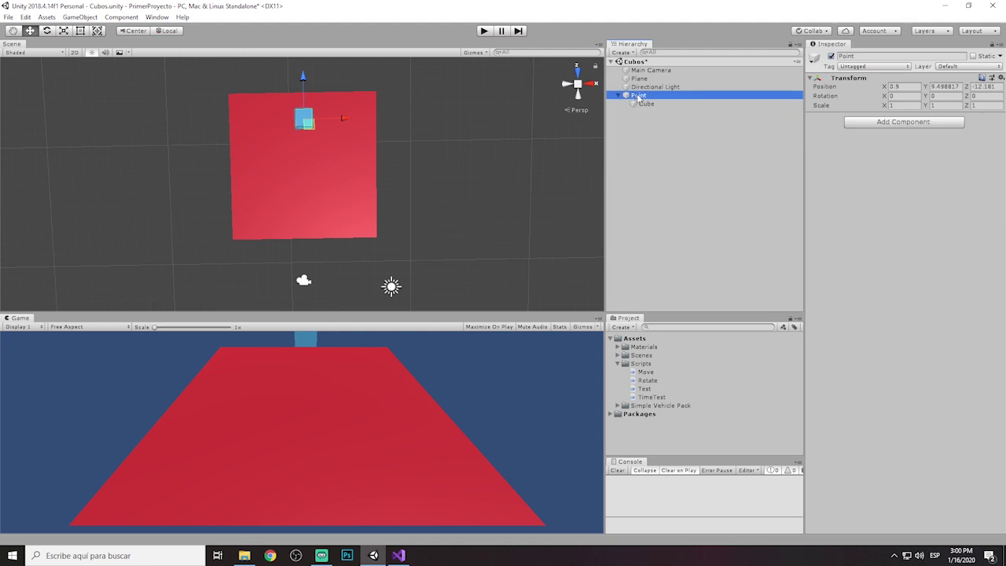
left_click(646, 104)
left_click_drag(302, 78, 304, 147)
left_click(664, 95)
left_click(432, 179)
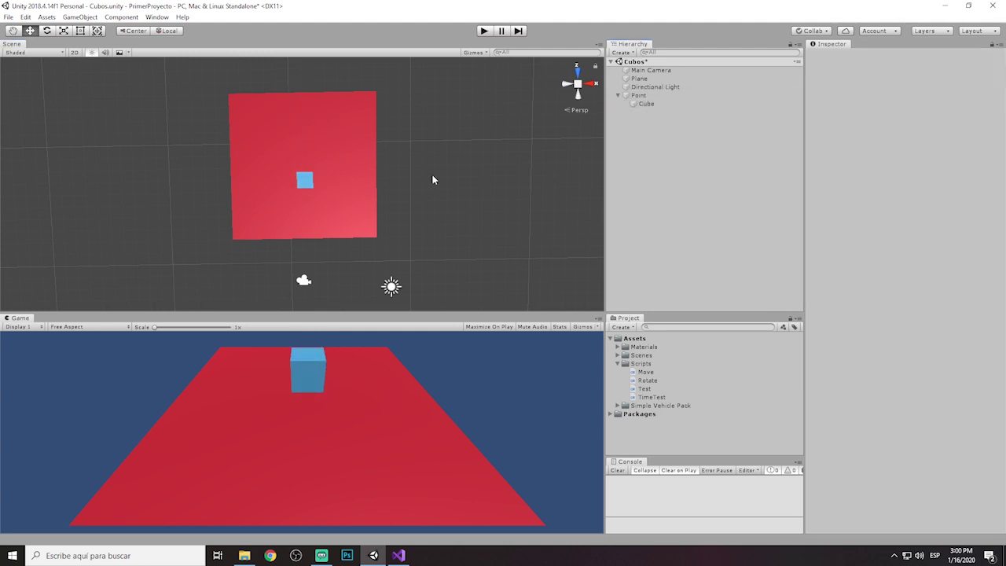
left_click(299, 181)
mouse_move(303, 139)
left_mouse_down()
mouse_move(304, 78)
mouse_move(304, 89)
mouse_move(375, 102)
left_mouse_up()
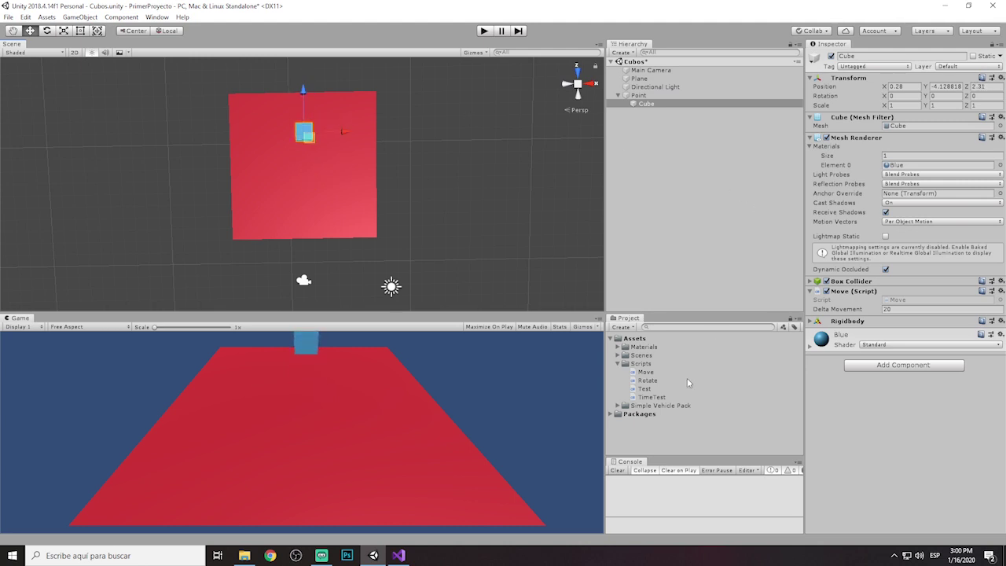
Select the Rotate script asset in the Project panel to view its code.
left_click(646, 380)
left_click(653, 250)
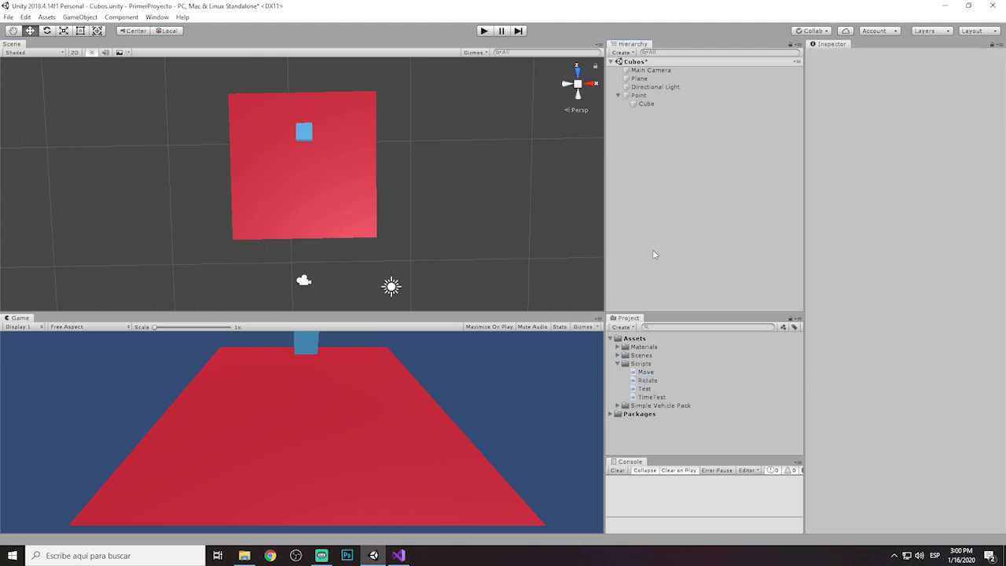
left_click(650, 384)
Attach the Rotate script to Point and confirm it on Point's components.
left_click_drag(649, 384, 638, 97)
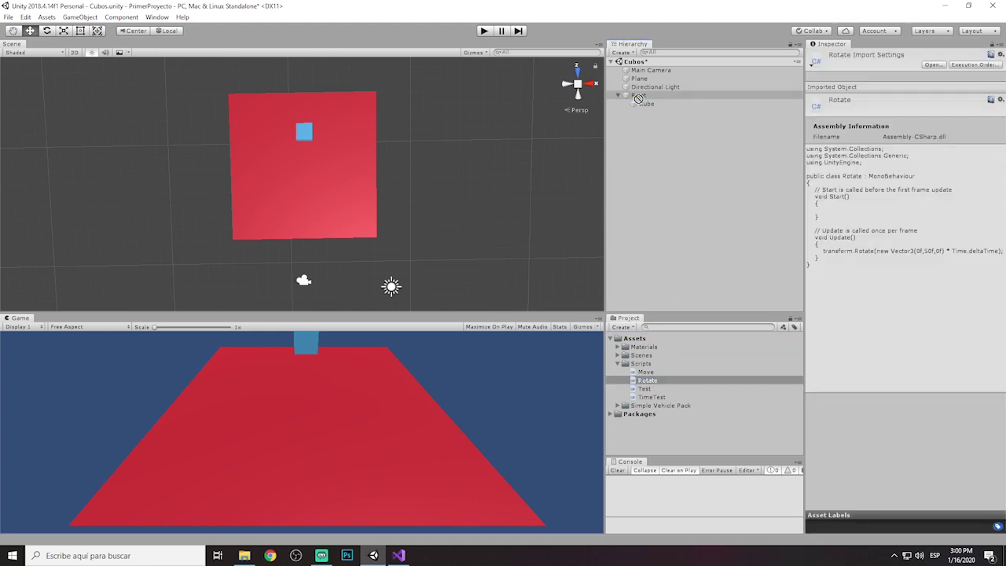
left_click_drag(638, 97, 639, 97)
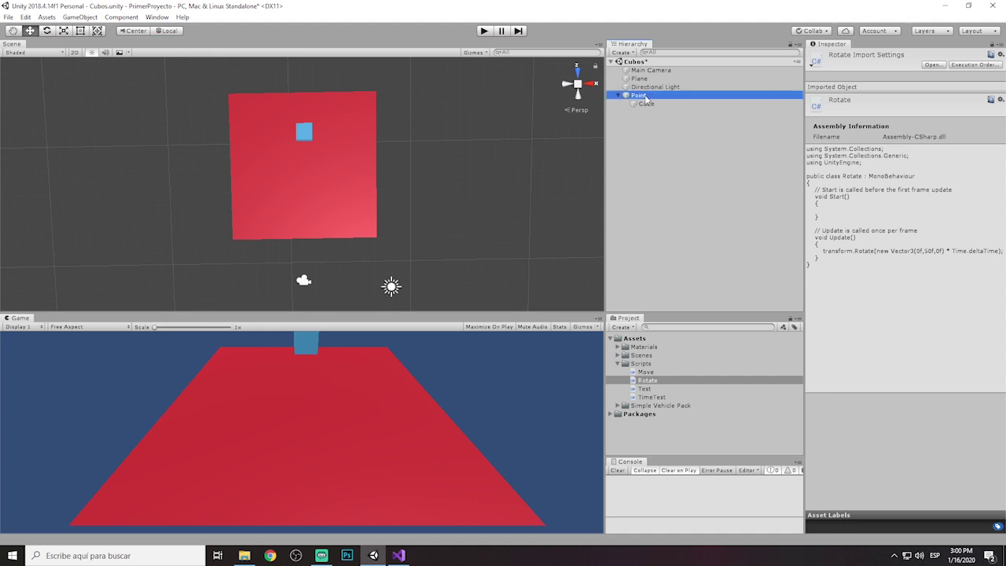
left_click(646, 98)
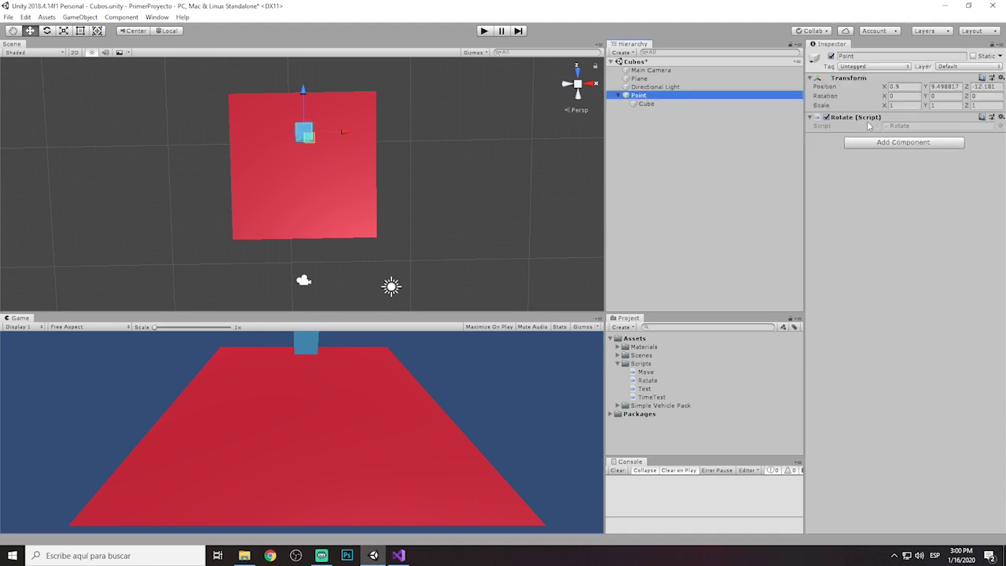
left_click(640, 105)
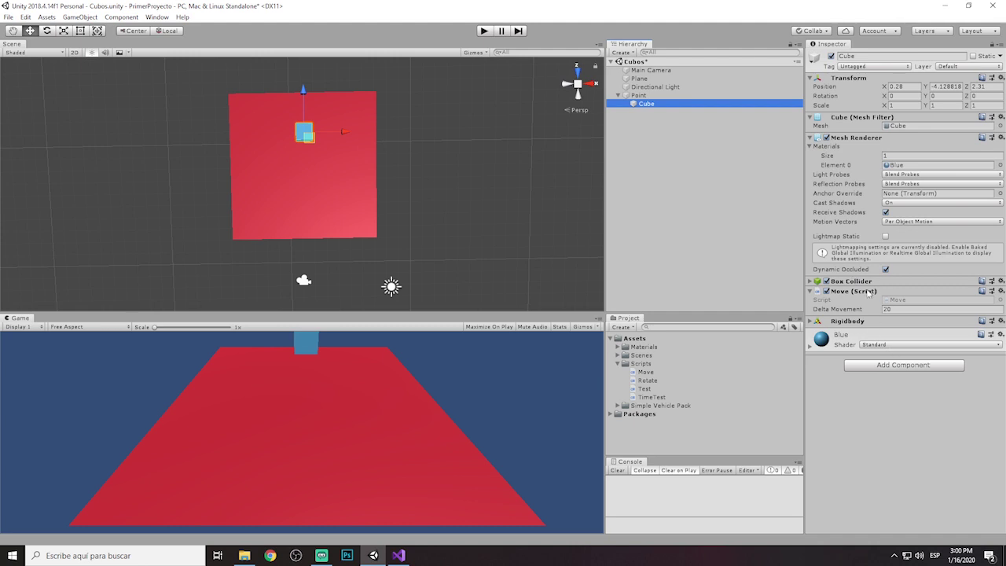
left_click(689, 247)
Review Point's Rotate script, deselect everything, and start Play mode.
left_click(646, 104)
left_click(659, 171)
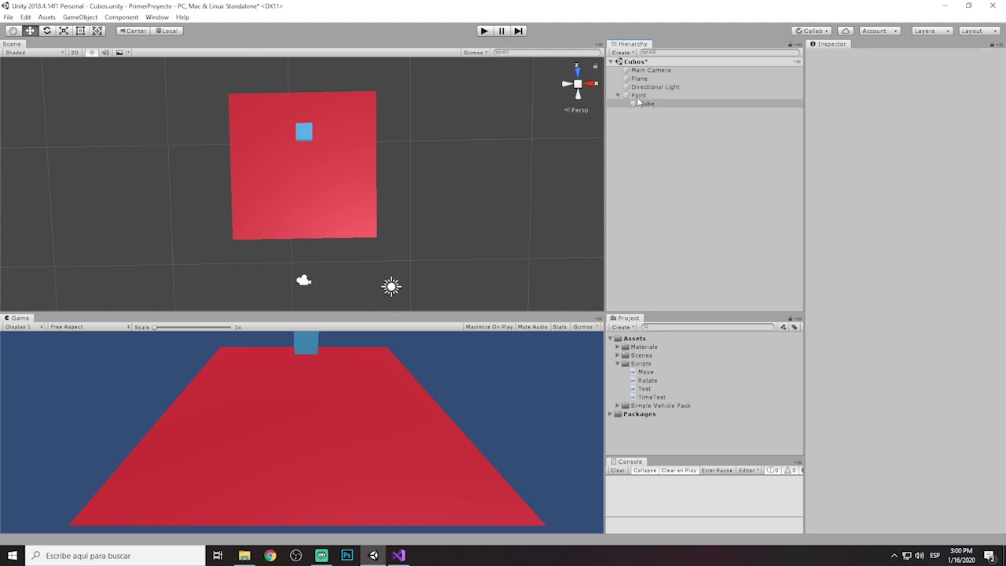
left_click(636, 96)
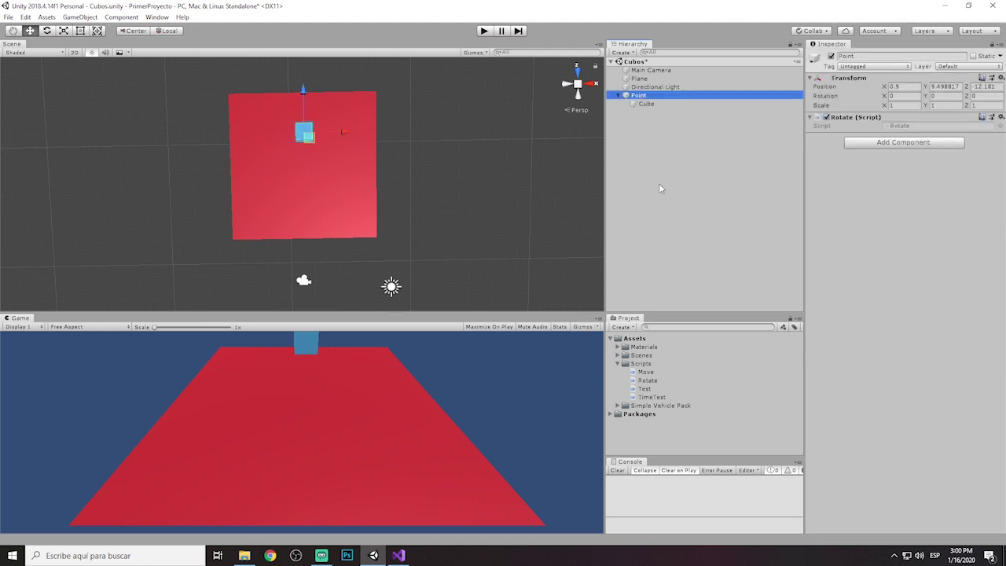
left_click(663, 178)
left_click(484, 31)
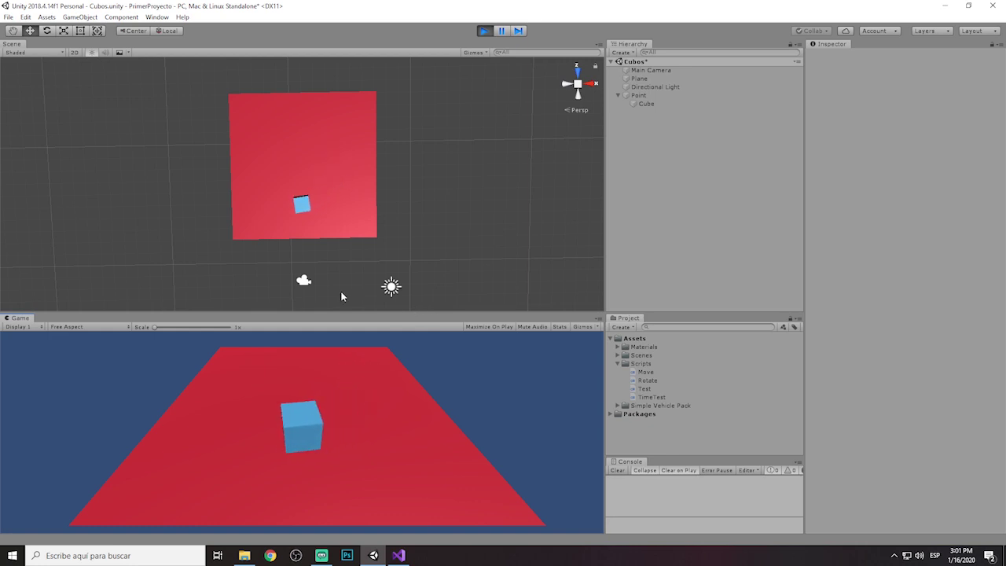
Stop Play, drag Point back along Z, and test the orbit from a diagonal view.
left_click(485, 33)
left_click(638, 95)
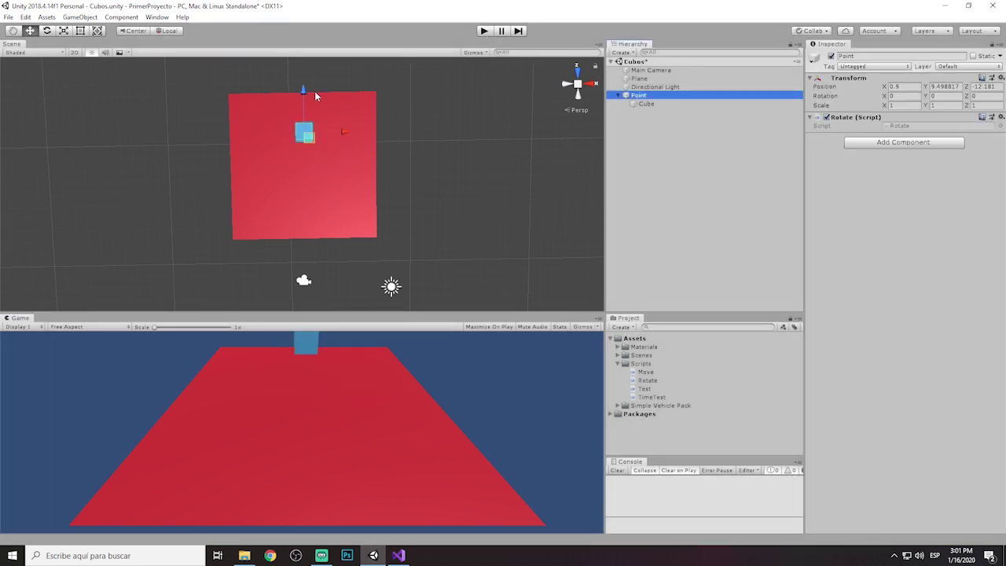
left_click_drag(303, 91, 305, 175)
left_click(485, 31)
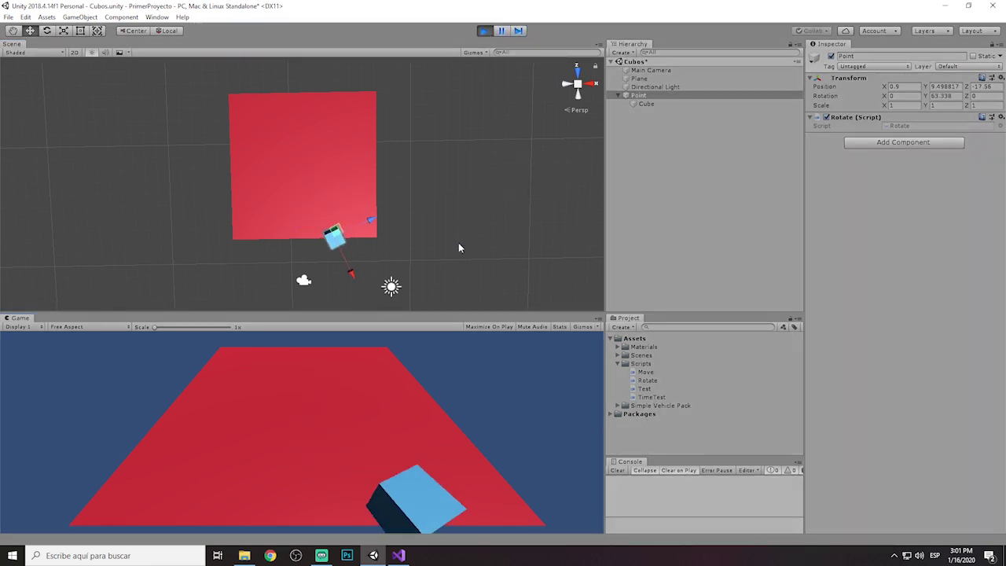
left_click_drag(467, 246, 970, 191, "alt")
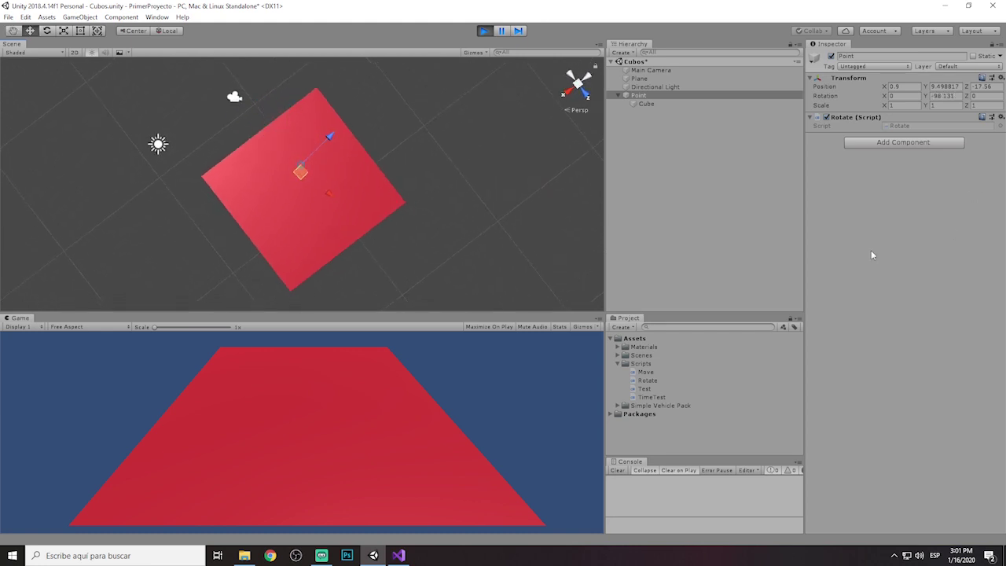
left_click(486, 33)
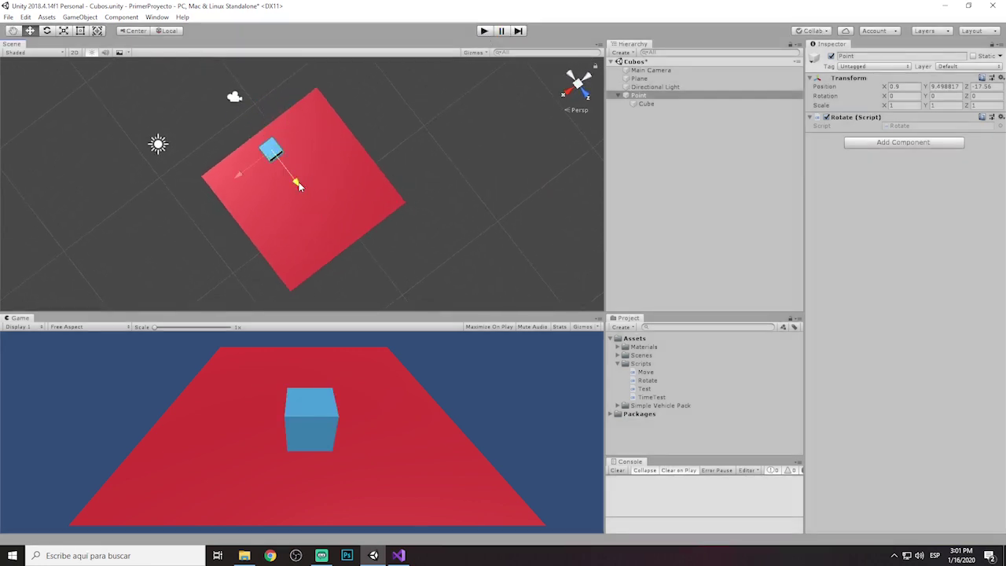
Shift Point along Z and to X 0.27, re-testing the orbit with several Play runs.
left_click_drag(297, 182, 345, 199)
left_click(481, 31)
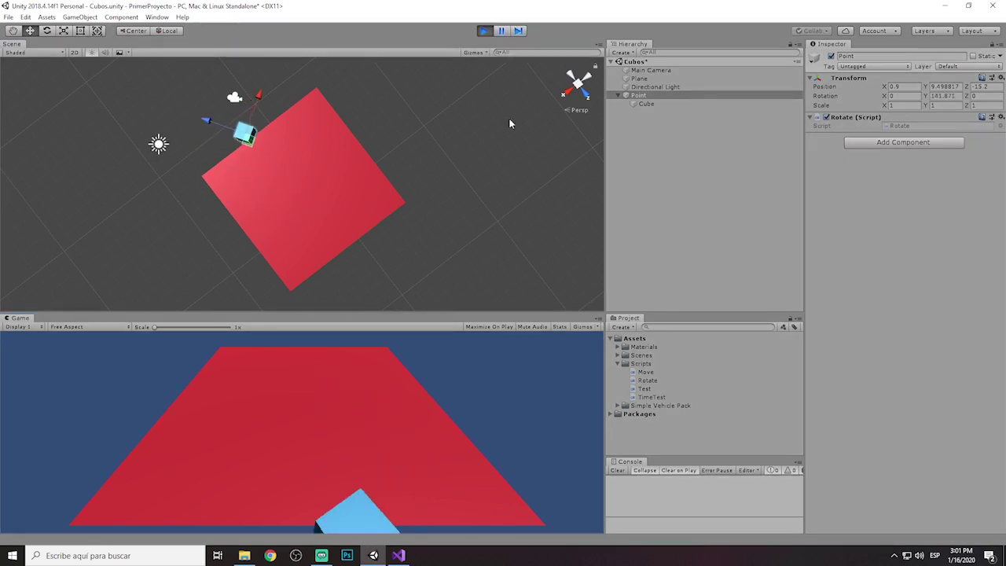
left_click(484, 30)
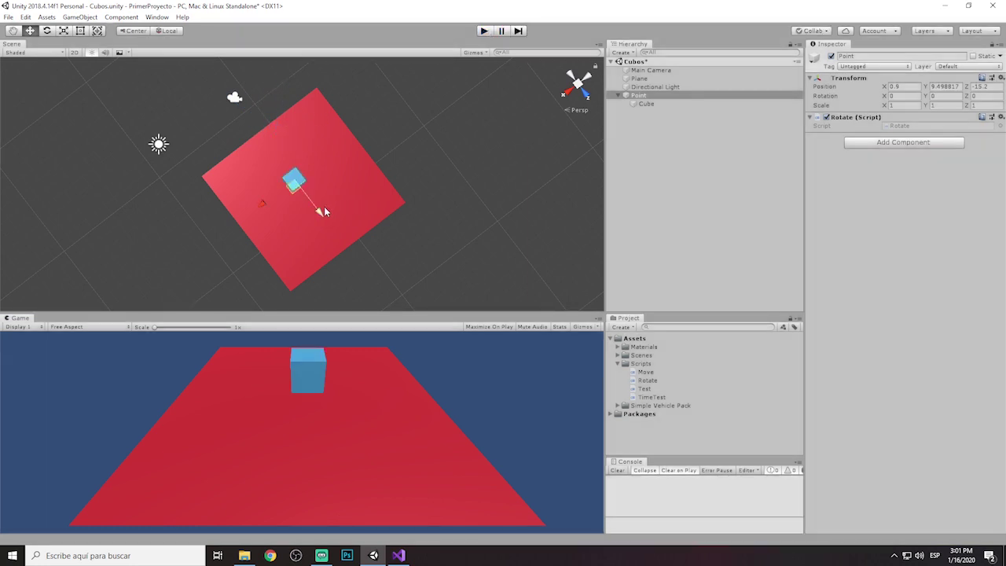
left_click_drag(325, 211, 276, 210)
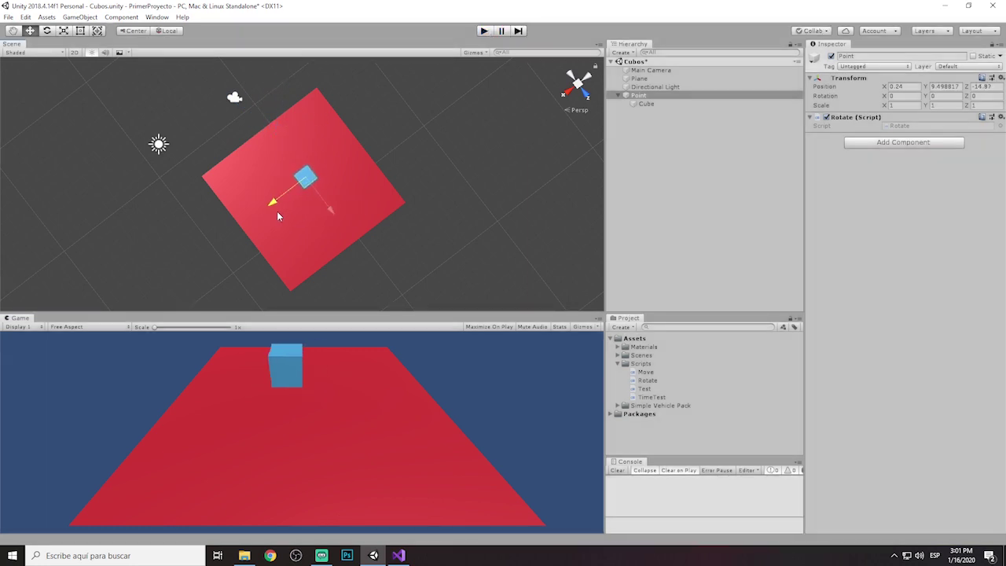
left_click(484, 31)
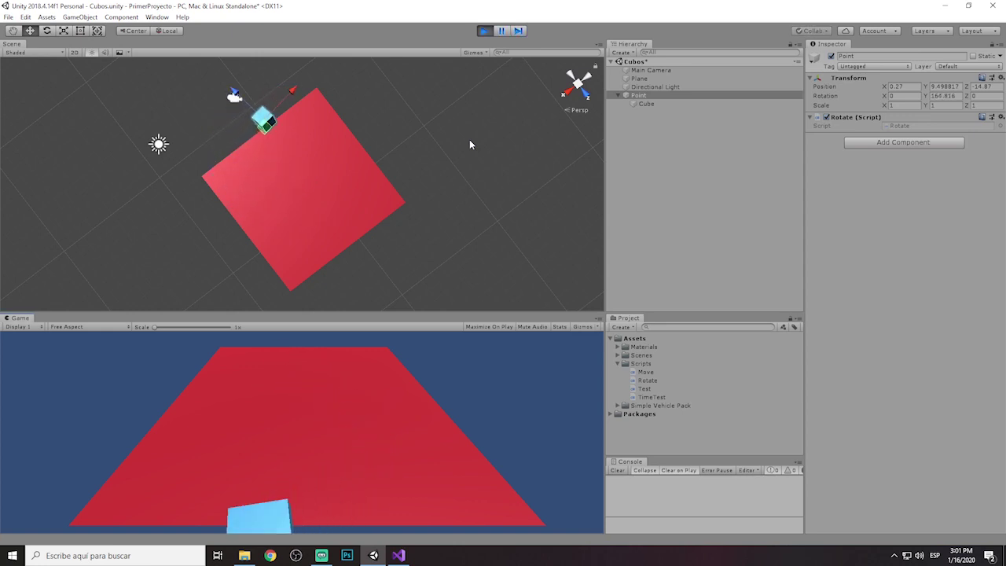
left_click(486, 32)
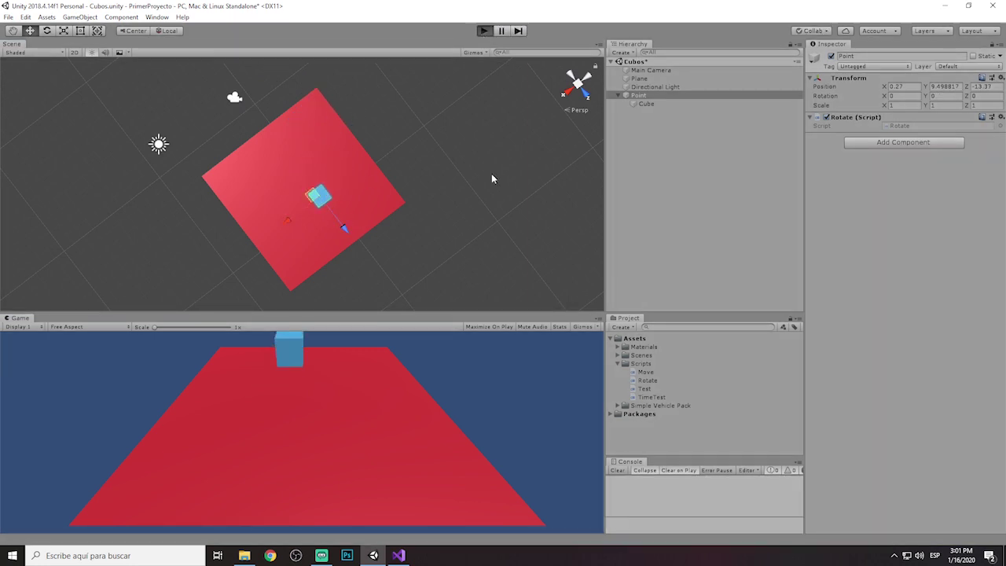
key("ctrl+p")
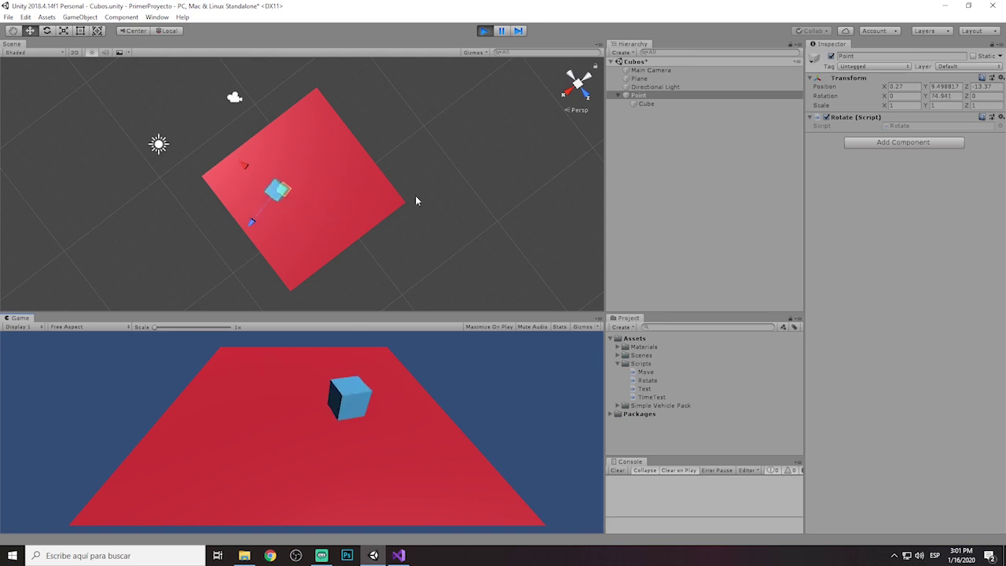
left_click(484, 30)
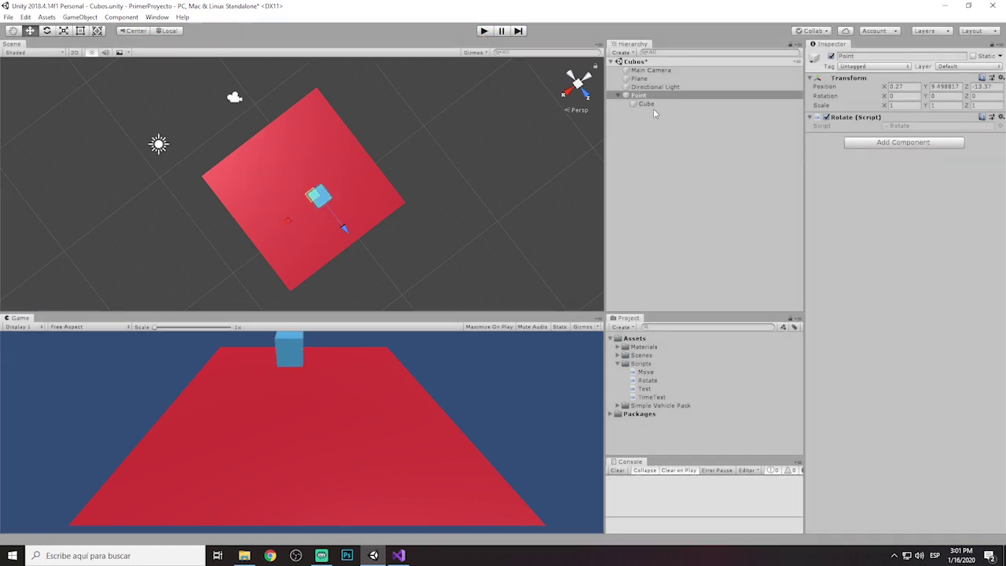
Add the Rotate script to the Cube as well, then run and stop Play with Point selected.
left_click(647, 381)
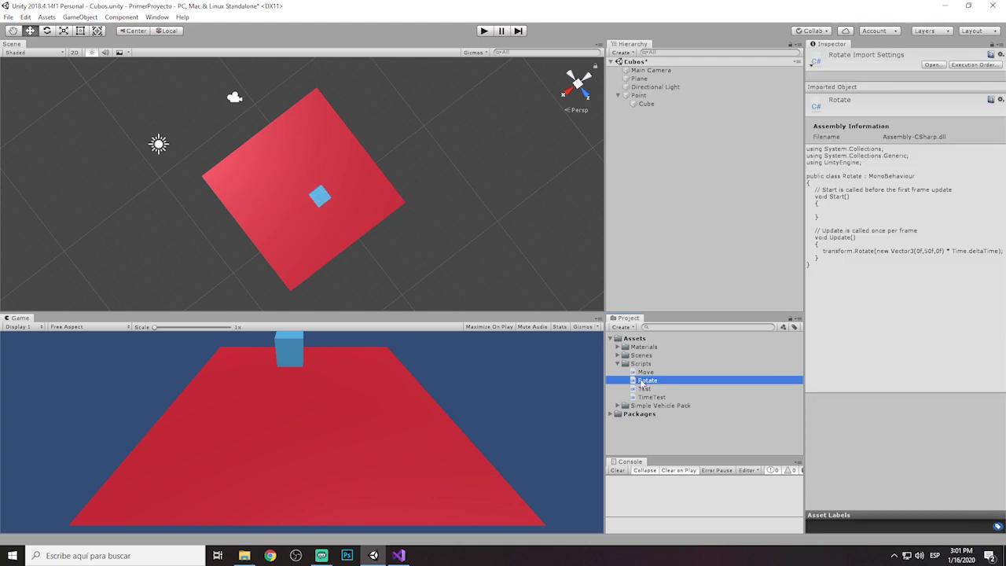
left_click_drag(642, 383, 646, 104)
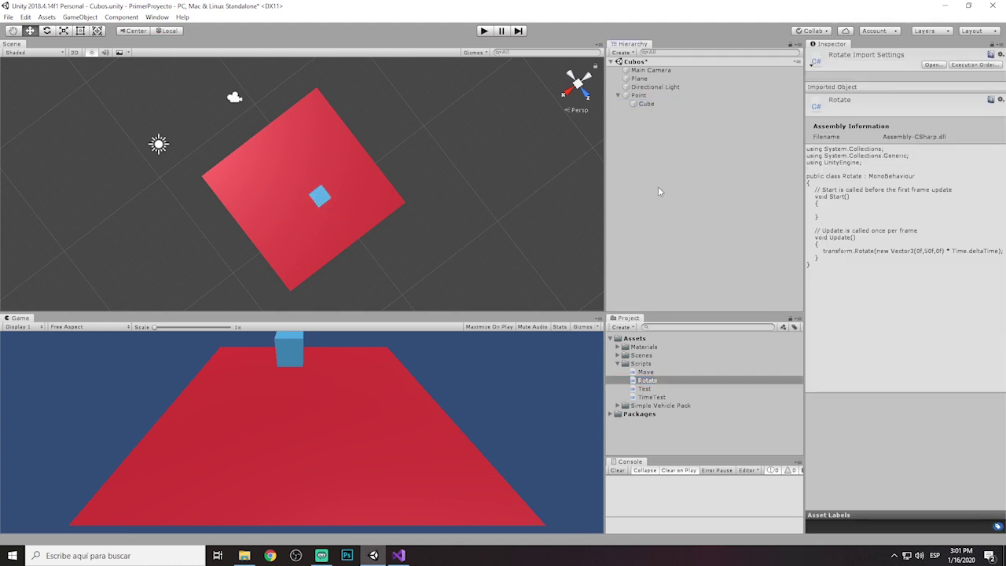
left_click(646, 105)
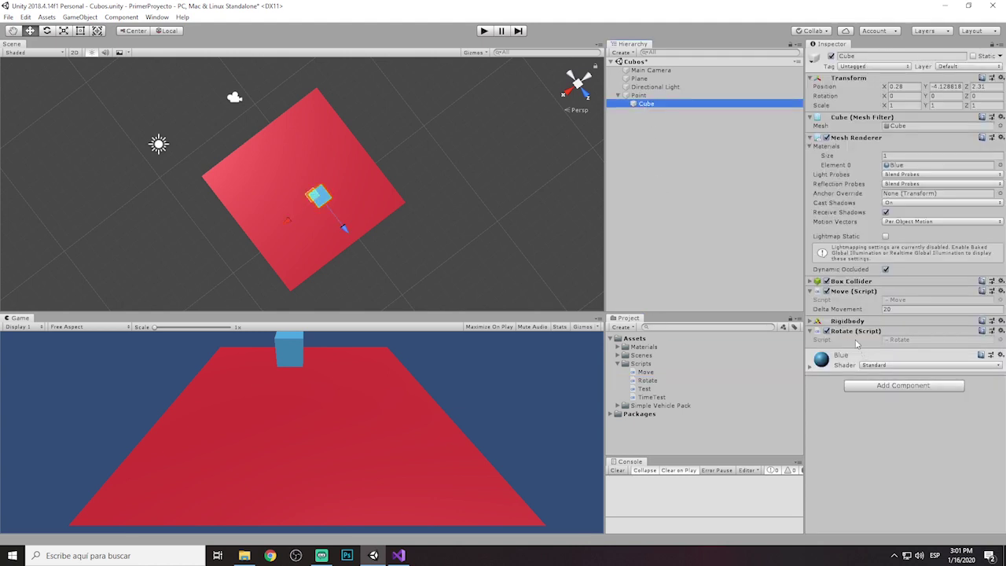
left_click(639, 96)
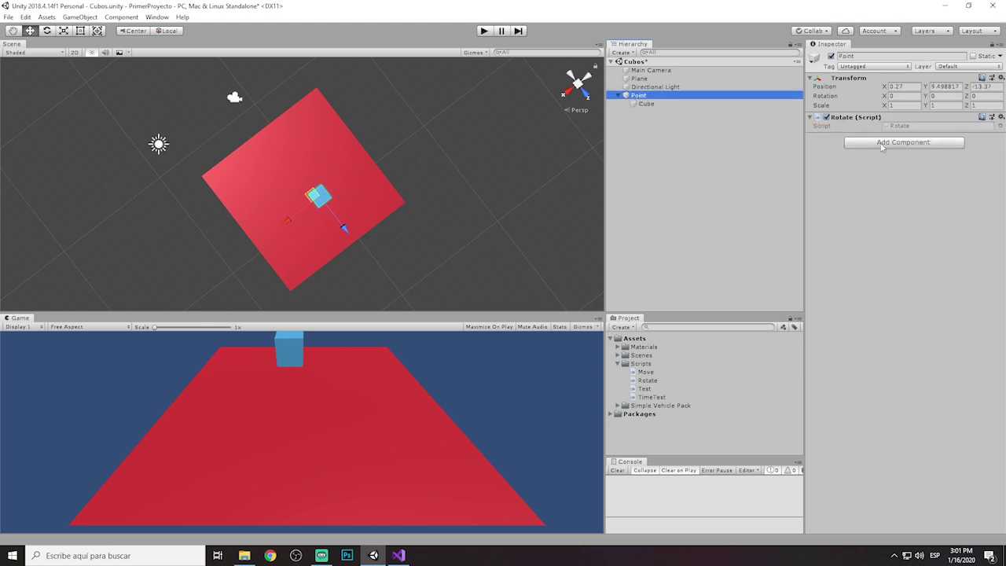
left_click(483, 32)
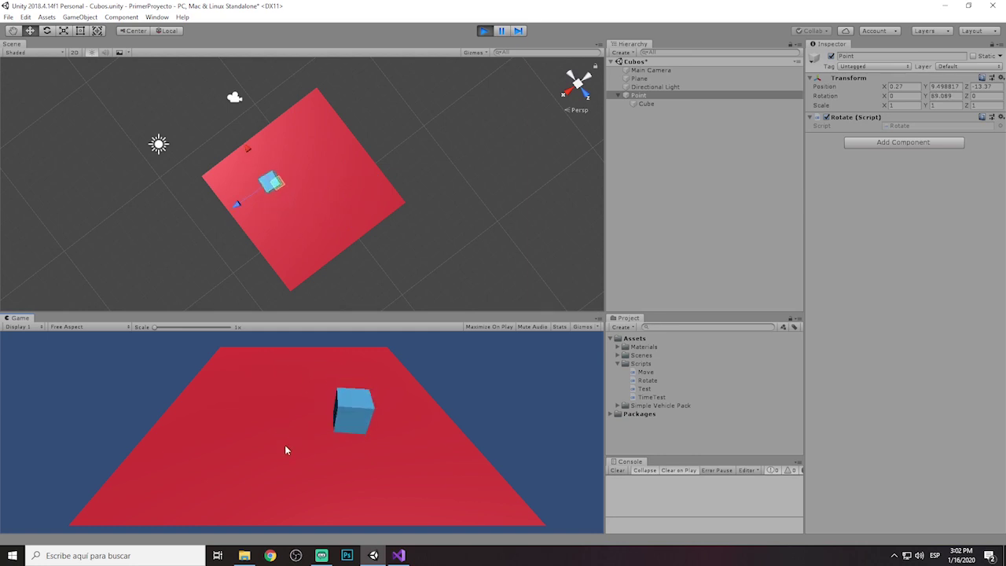
left_click(484, 30)
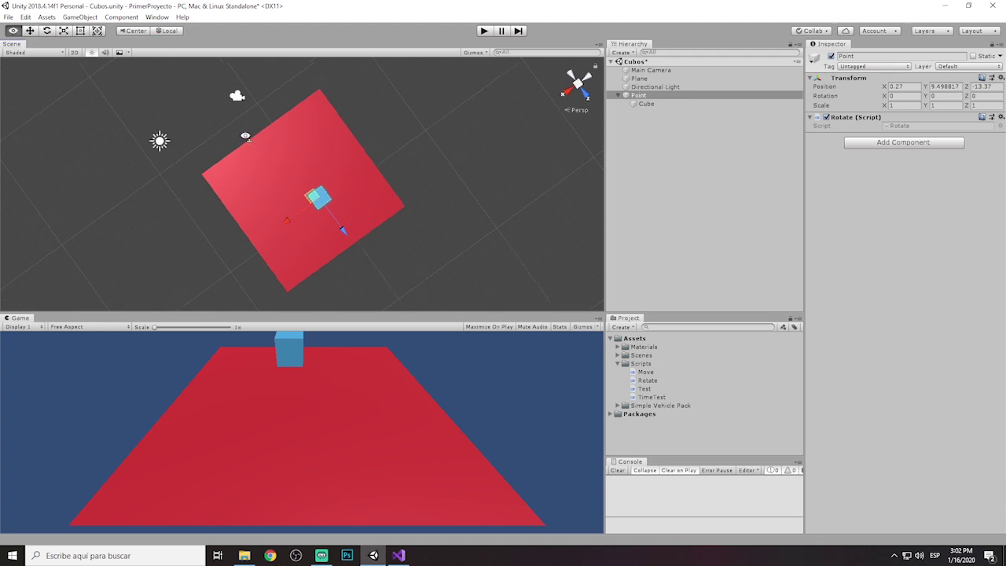
Tilt the Scene view, zoom in, frame Point and the cube with F, then zoom back out.
right_click_drag(208, 146, 270, 121)
scroll(292, 139, "up", 2)
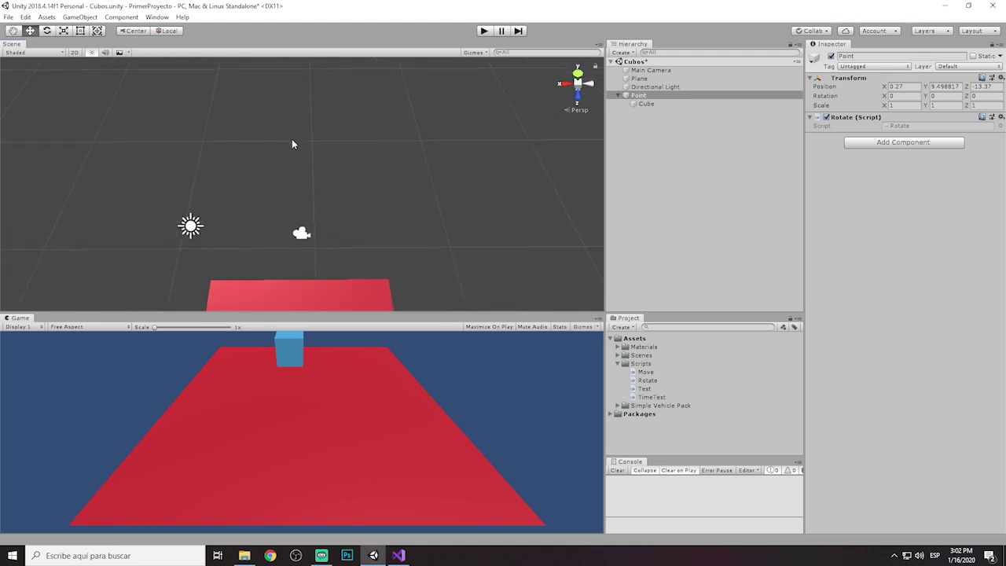
scroll(292, 138, "up", 2)
scroll(291, 139, "up", 2)
scroll(291, 138, "up", 2)
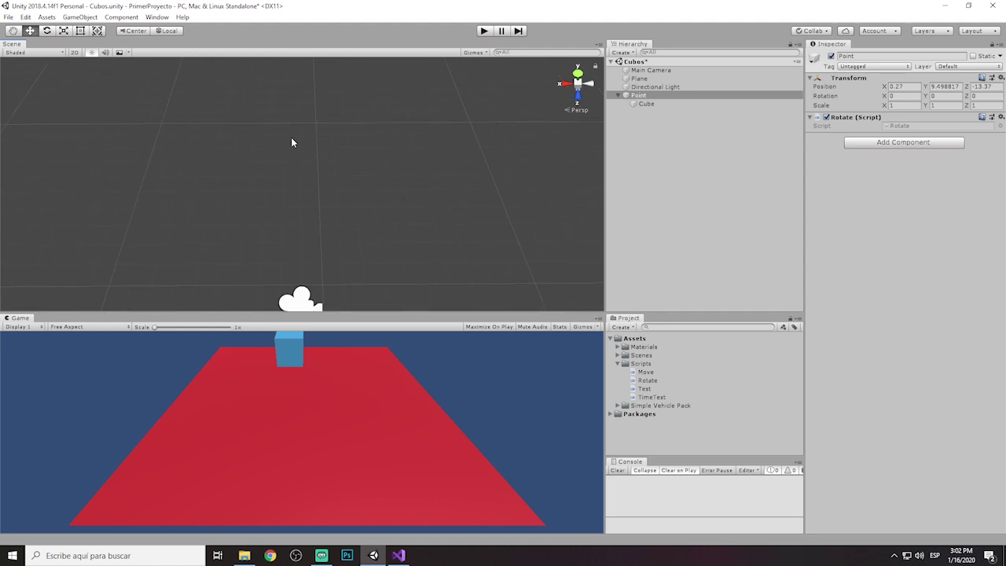
key("f")
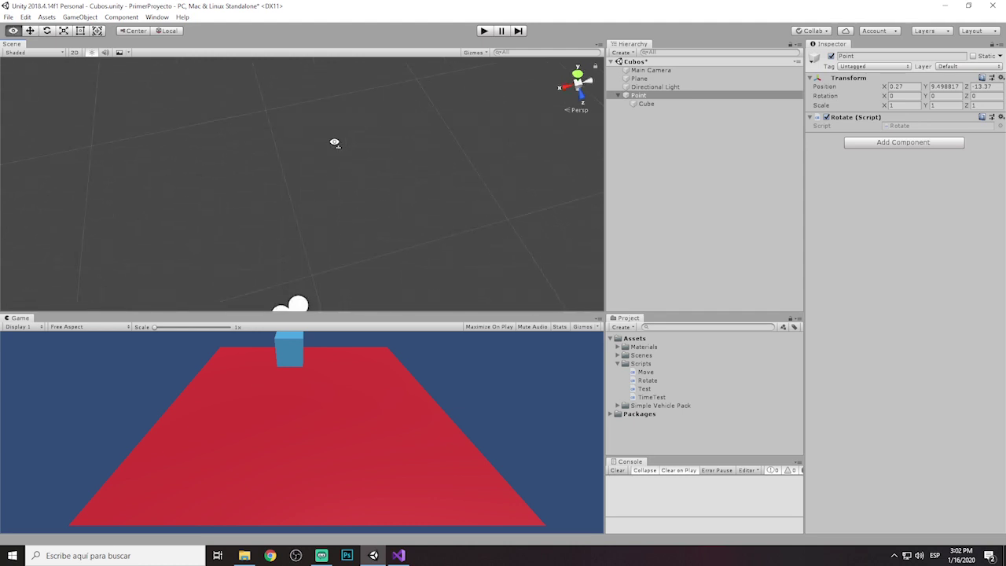
scroll(493, 149, "down", 1)
scroll(469, 150, "down", 1)
scroll(469, 155, "down", 2)
scroll(470, 154, "down", 2)
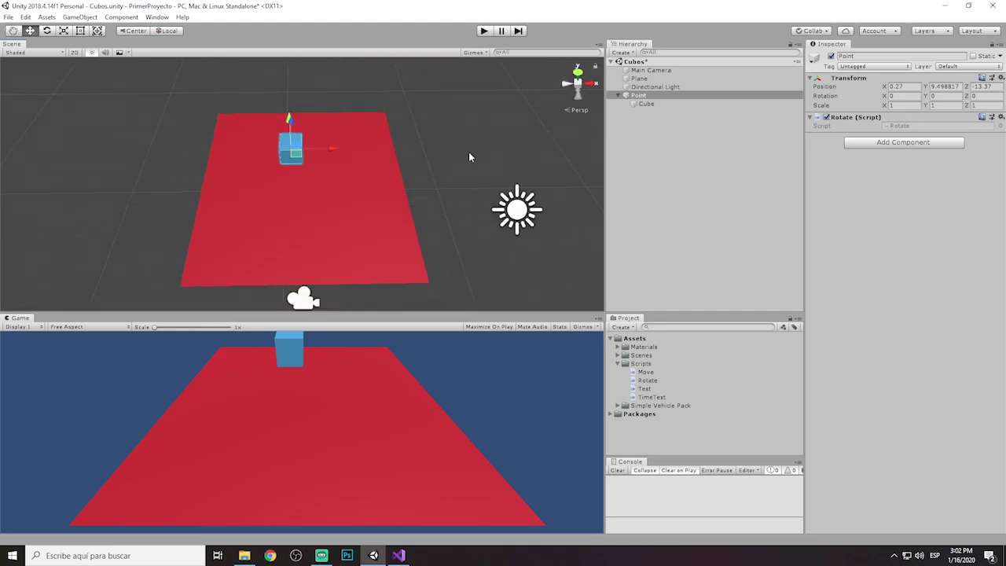